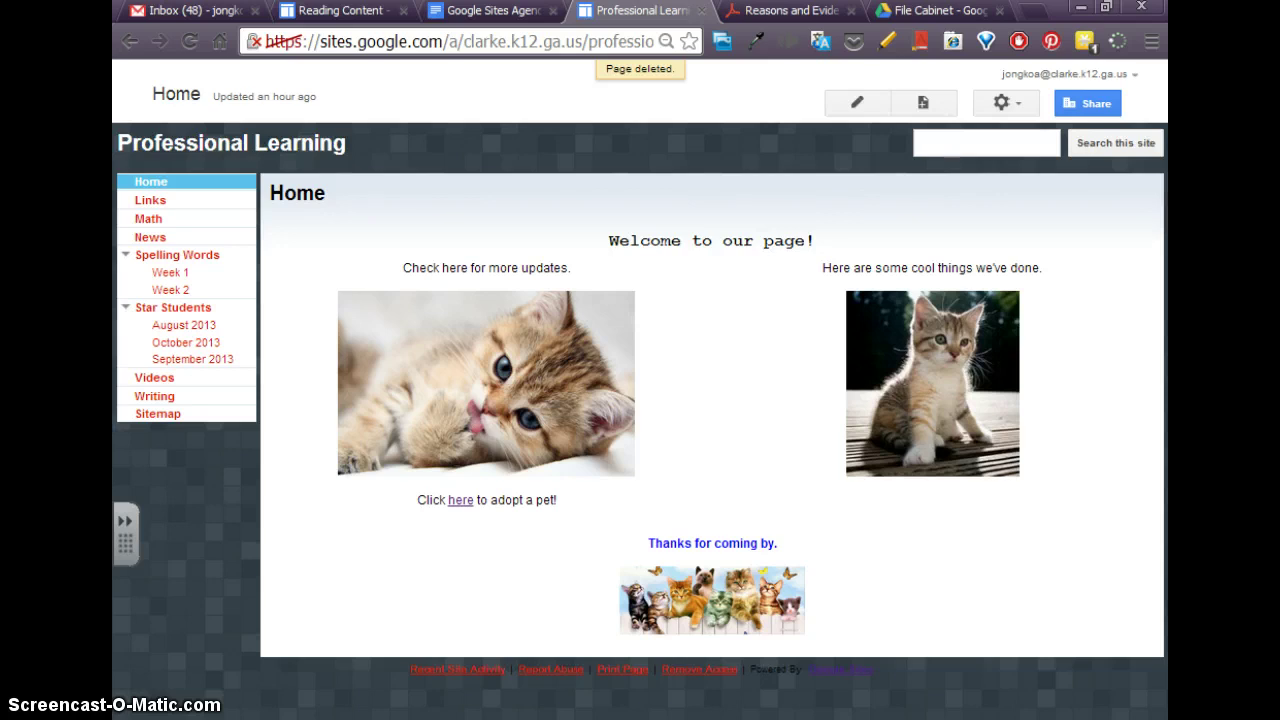
Create a top-level page named "Math Downloads" using the File Cabinet template
left_click(946, 103)
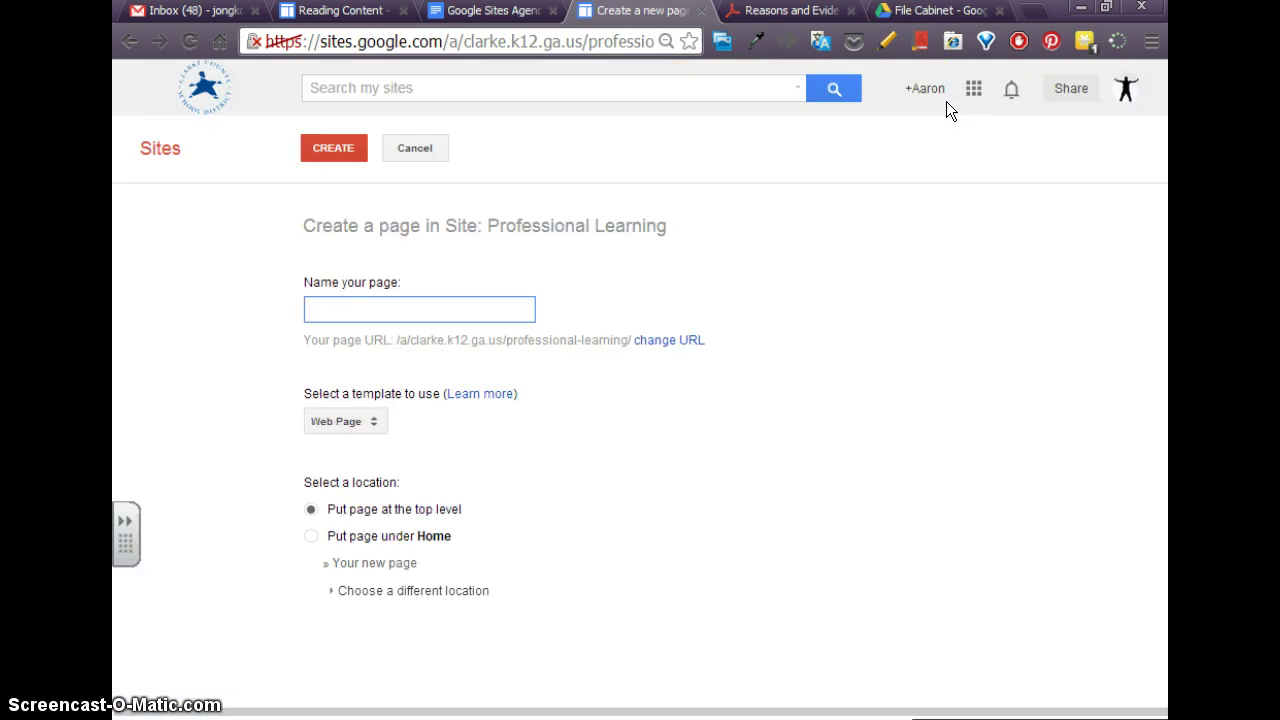
left_click(520, 308)
type("Math Downloads")
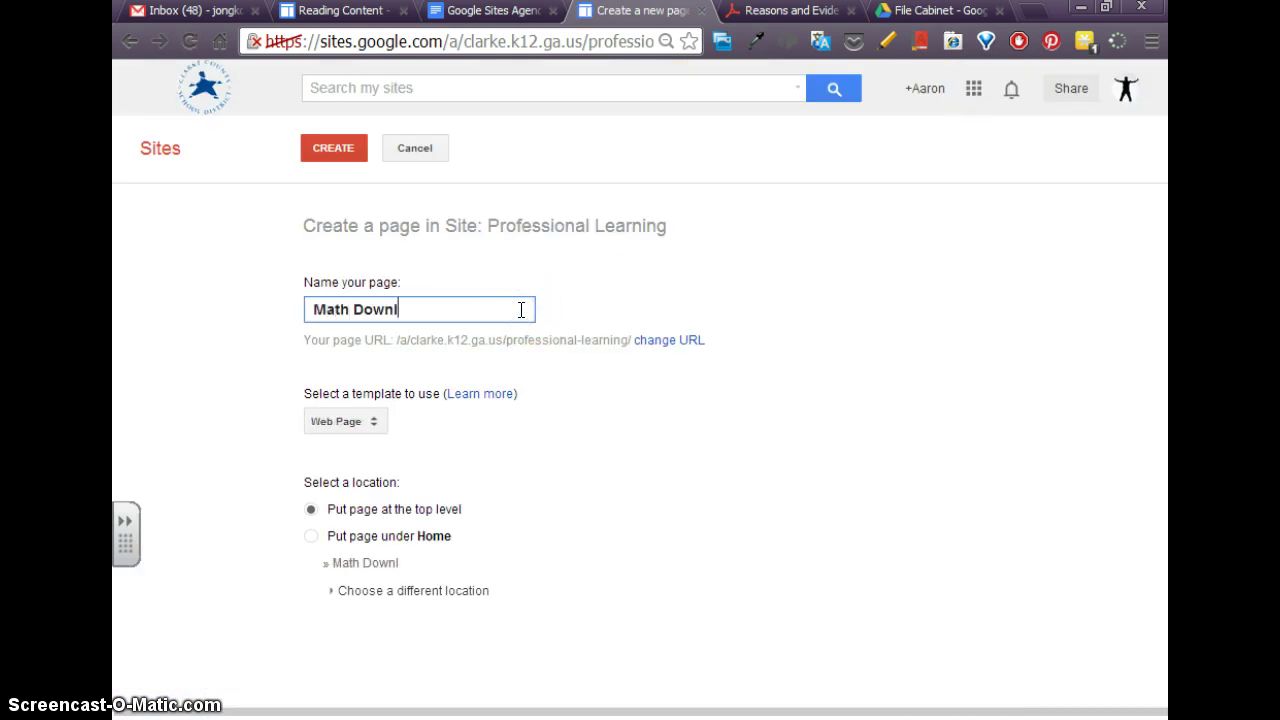
left_click(373, 426)
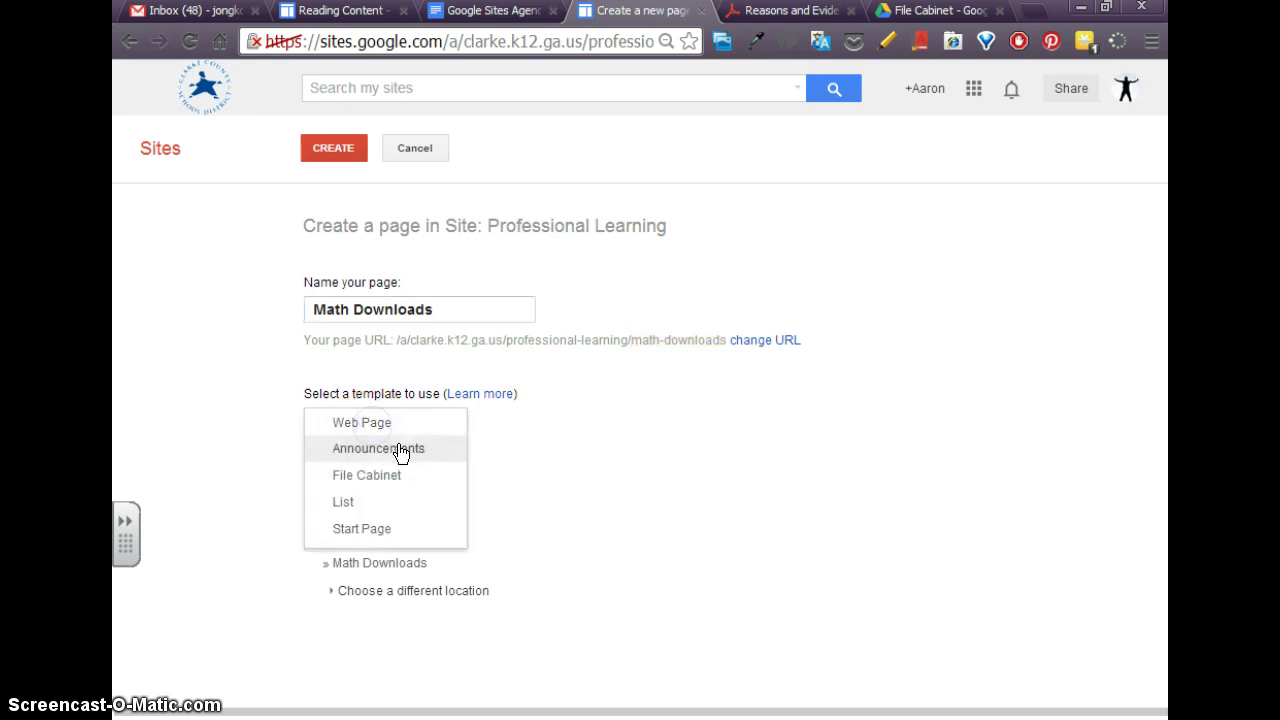
left_click(401, 472)
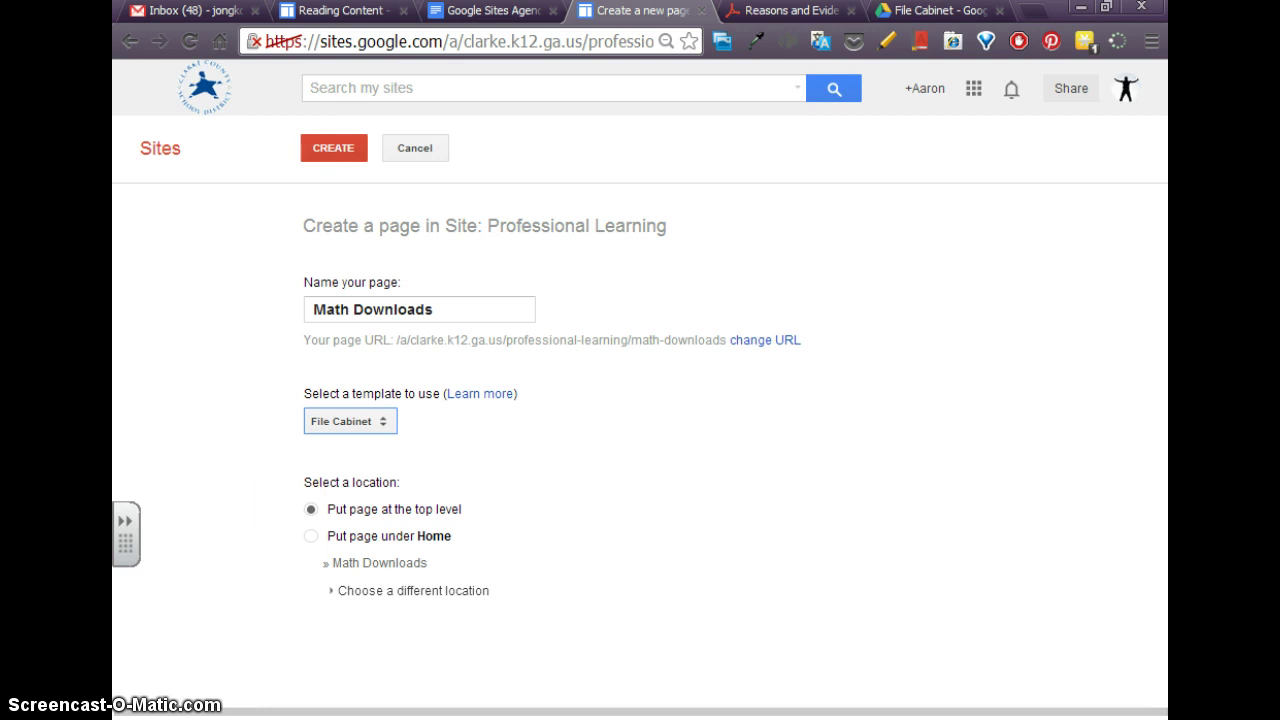
left_click(334, 151)
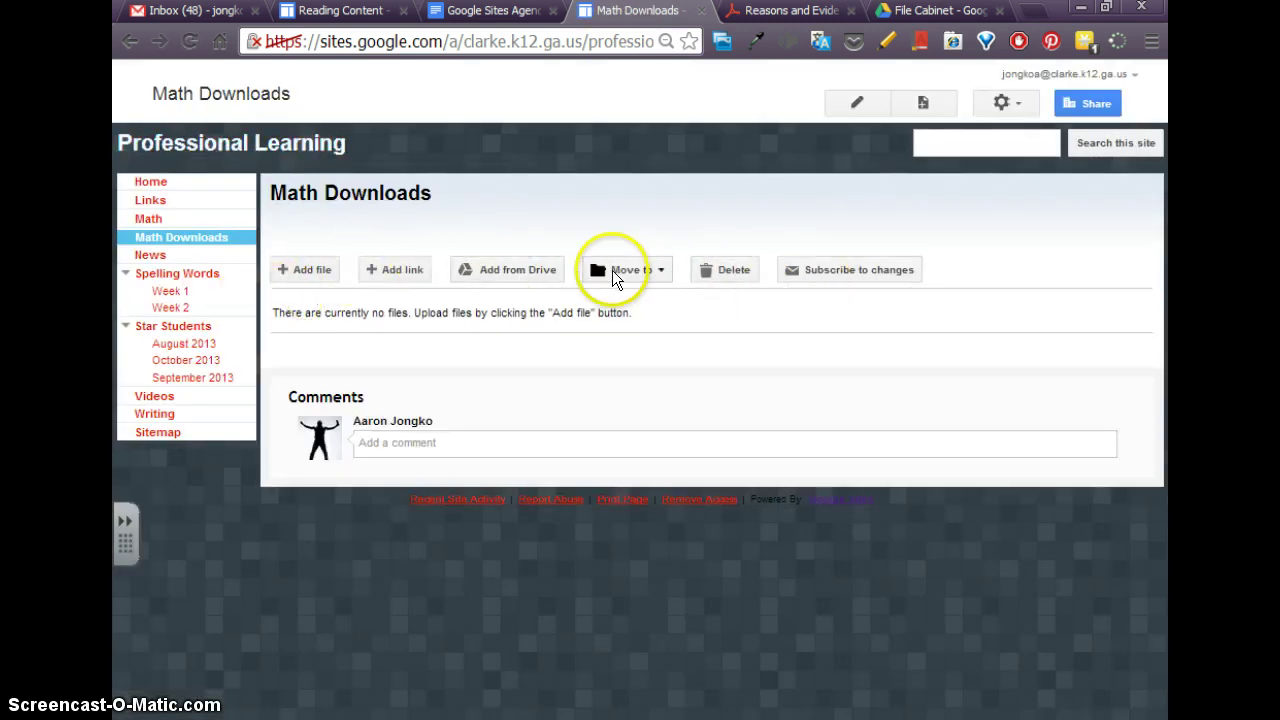
Upload six Desktop JPEGs: Geometry Review, Square Rectangle Parallelogram, Trapezoid Rhombus, Triangles Angles and Sides, Triangles by Angle, and Triangles by Side
left_click(312, 273)
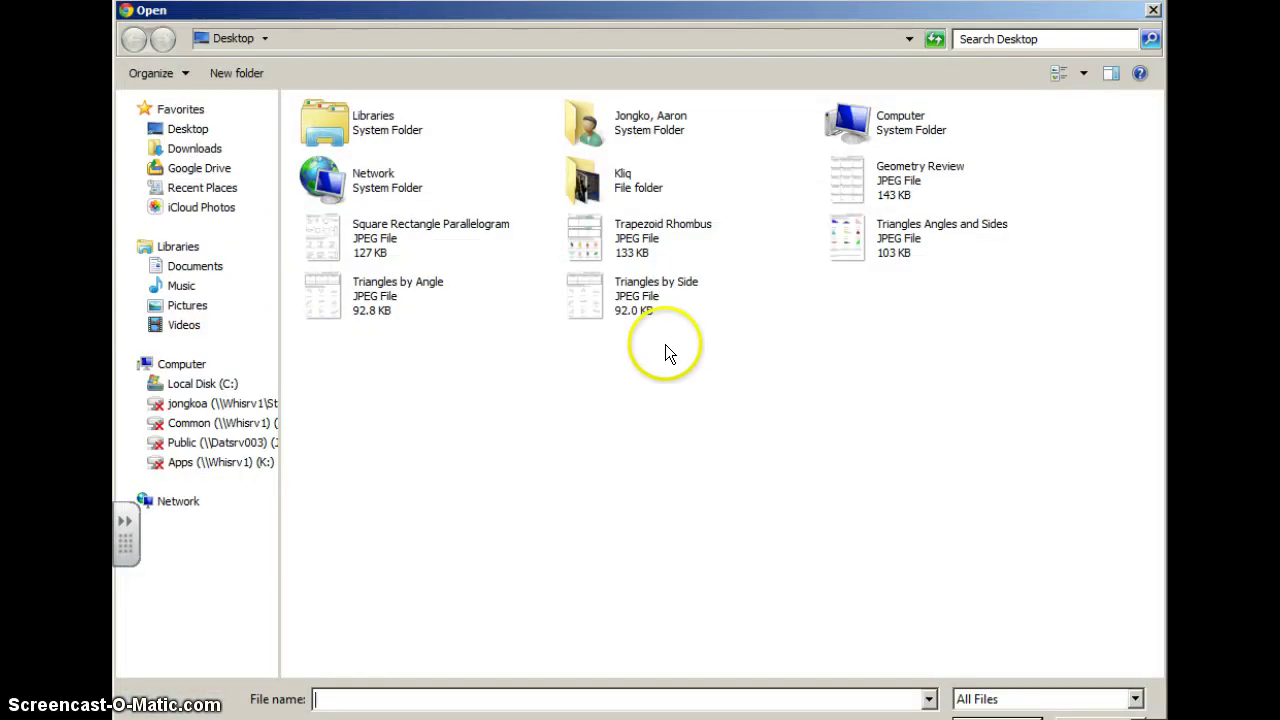
left_click(845, 185)
left_click(829, 229, "ctrl")
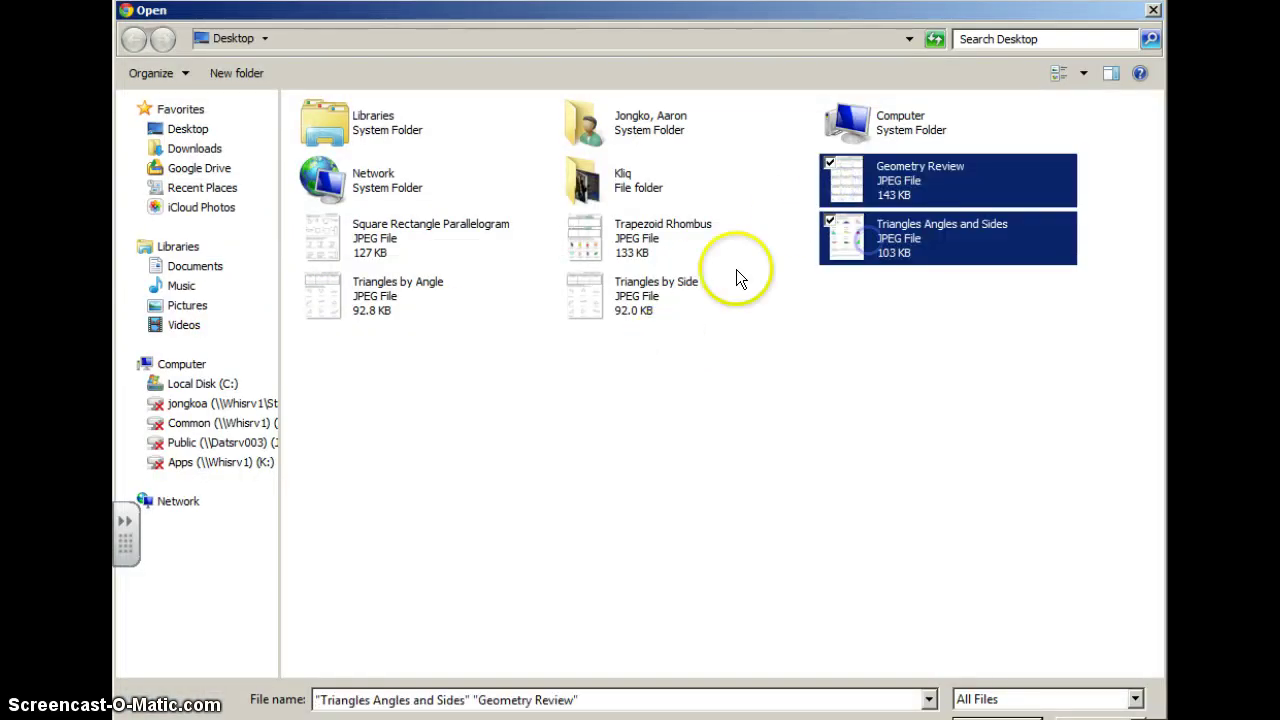
left_click(645, 255, "ctrl")
left_click(638, 298, "ctrl")
left_click(405, 243, "ctrl")
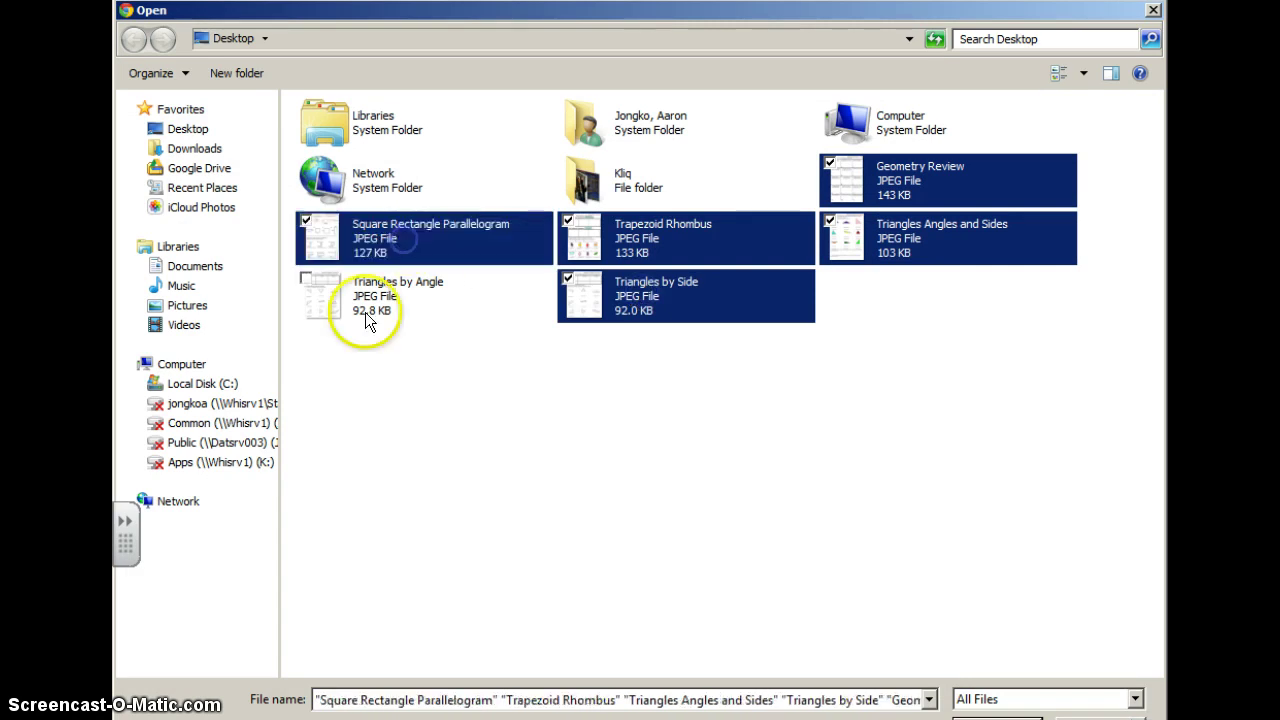
left_click(365, 312, "ctrl")
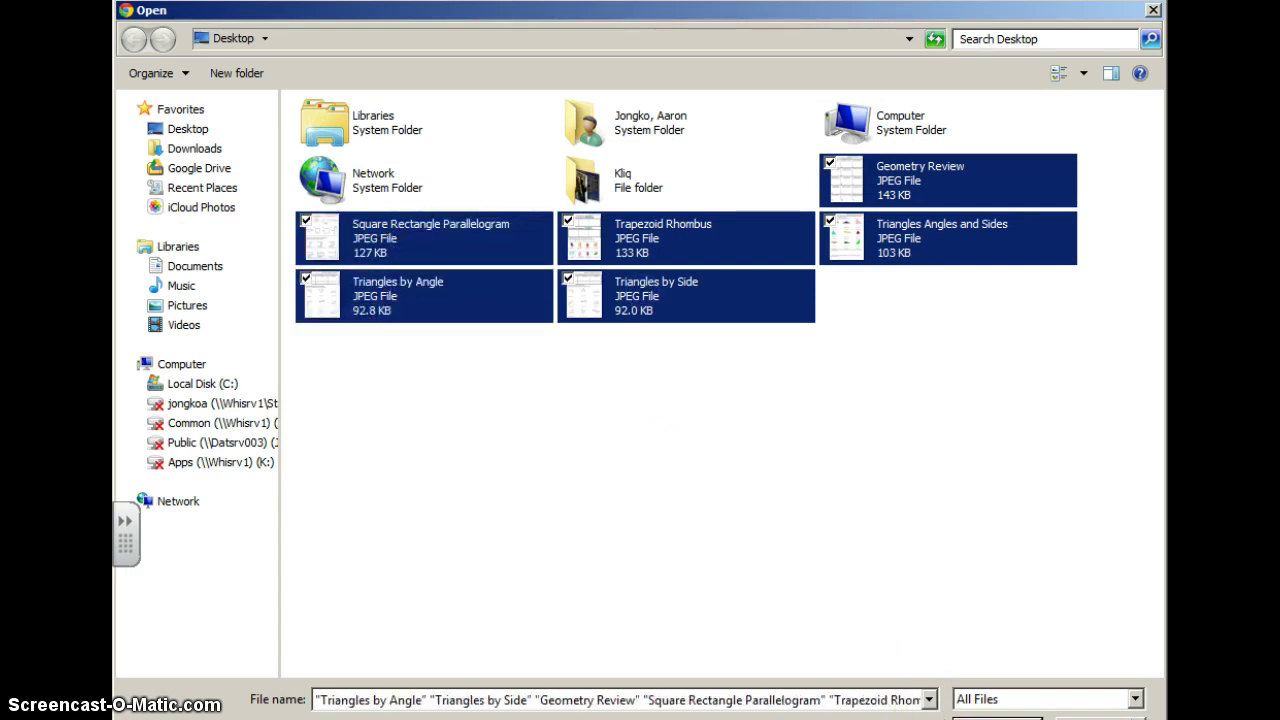
left_click(997, 716)
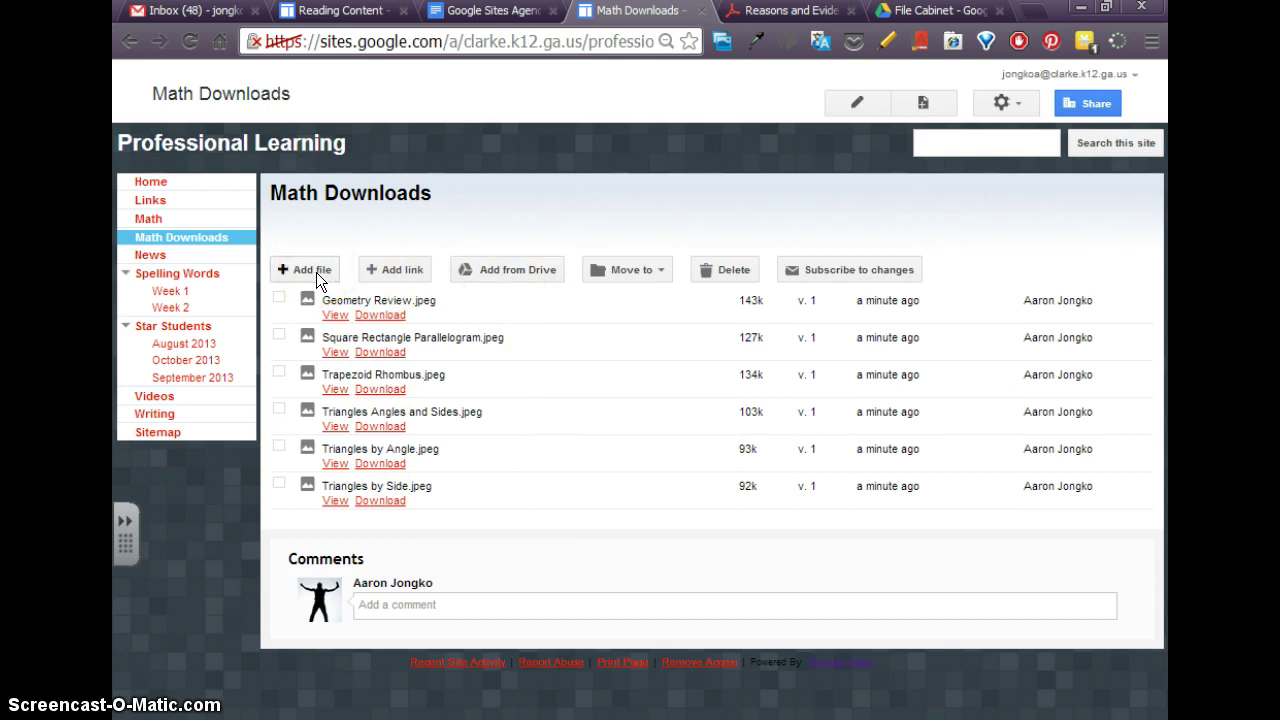
Search Google Drive for "math files" and add Math Files.notebook to the Math Downloads page
left_click(525, 278)
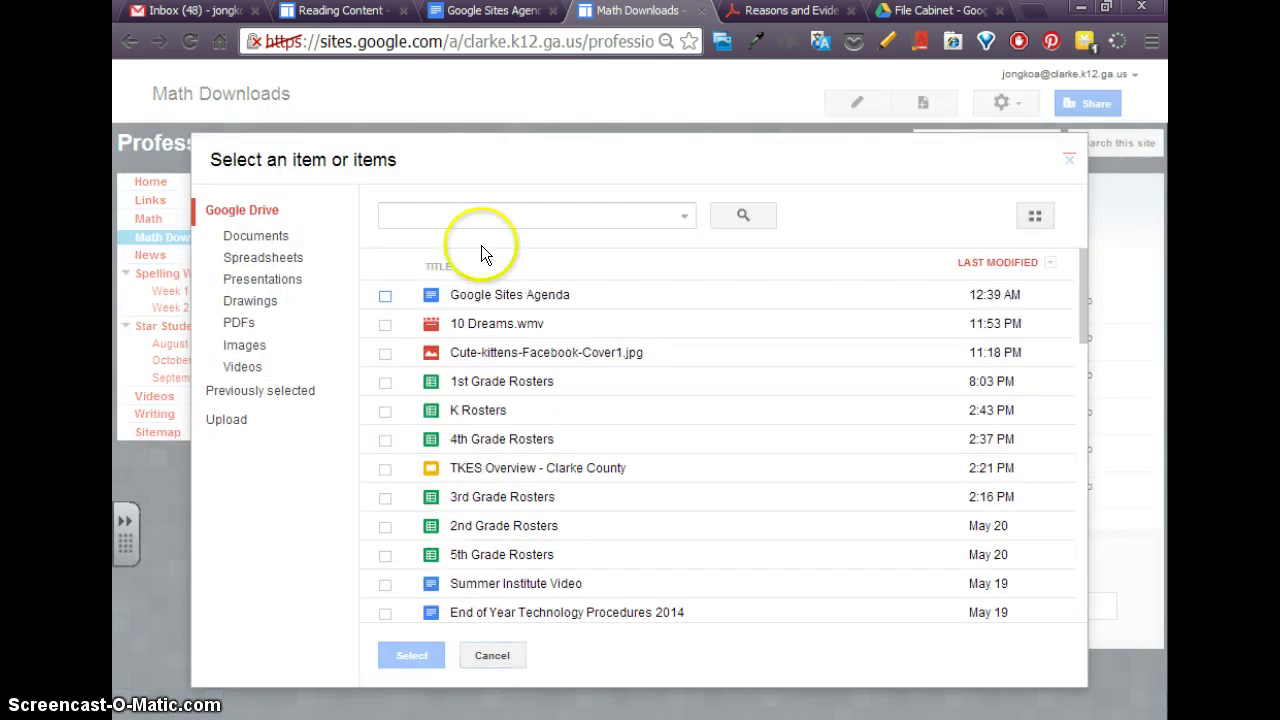
left_click(432, 218)
type("math files")
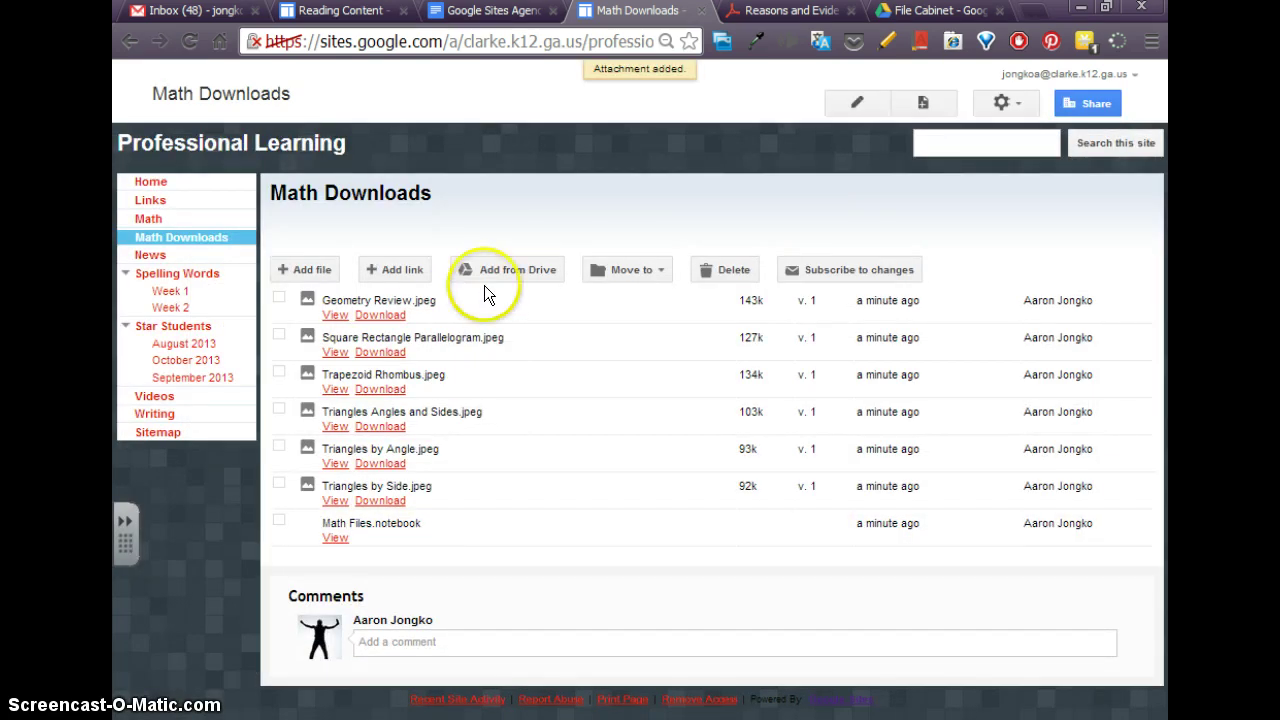
left_click(340, 525)
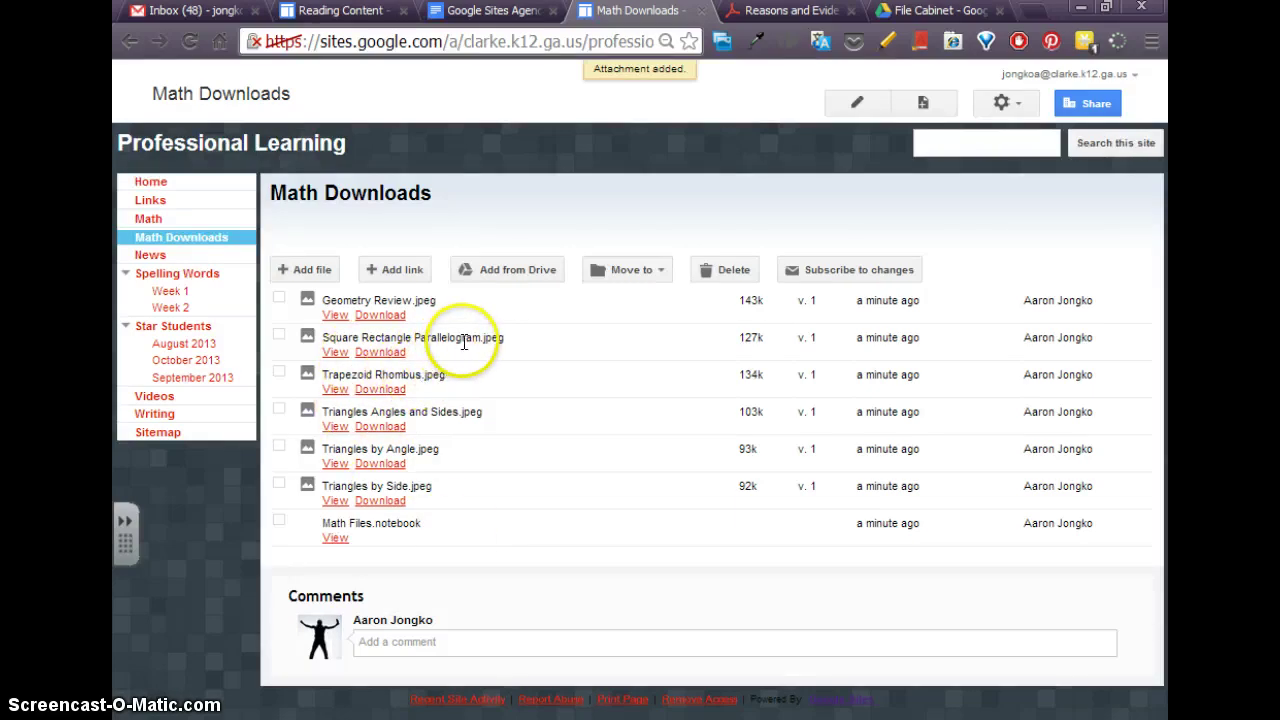
Move the three triangle JPEGs into a new folder named "Triangles" and collapse that folder
left_click(280, 485)
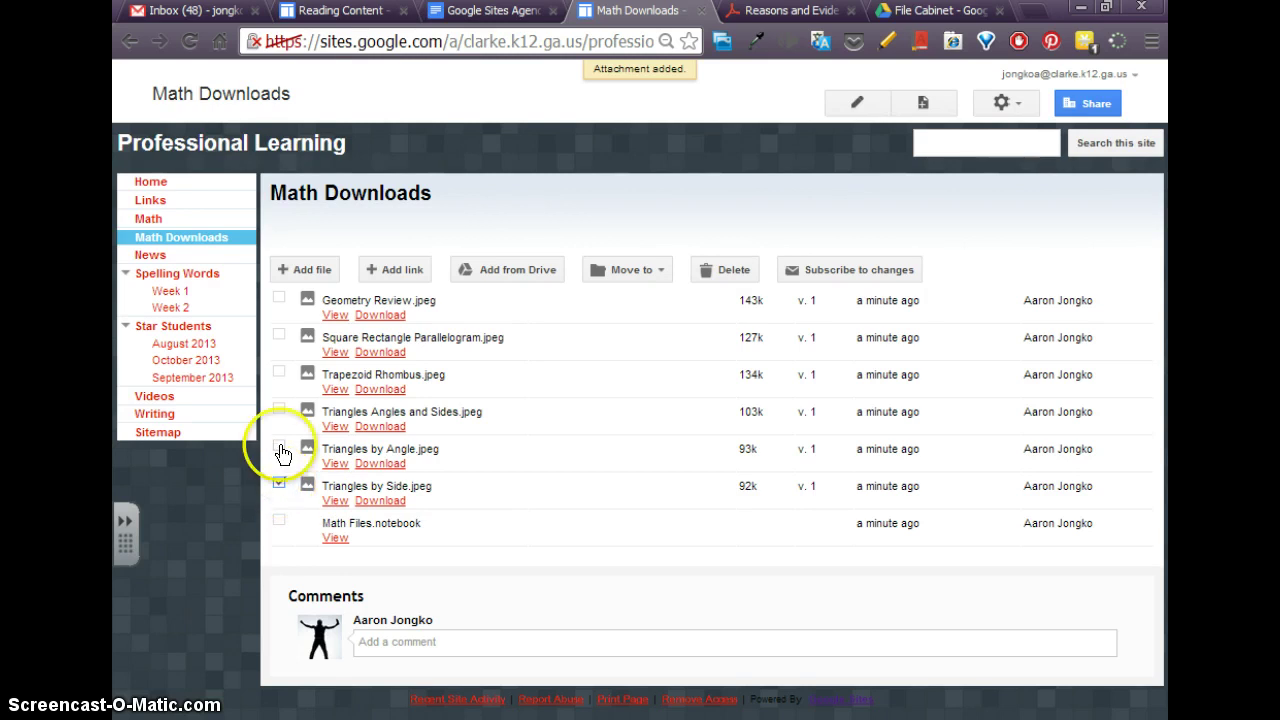
left_click(280, 449)
left_click(280, 409)
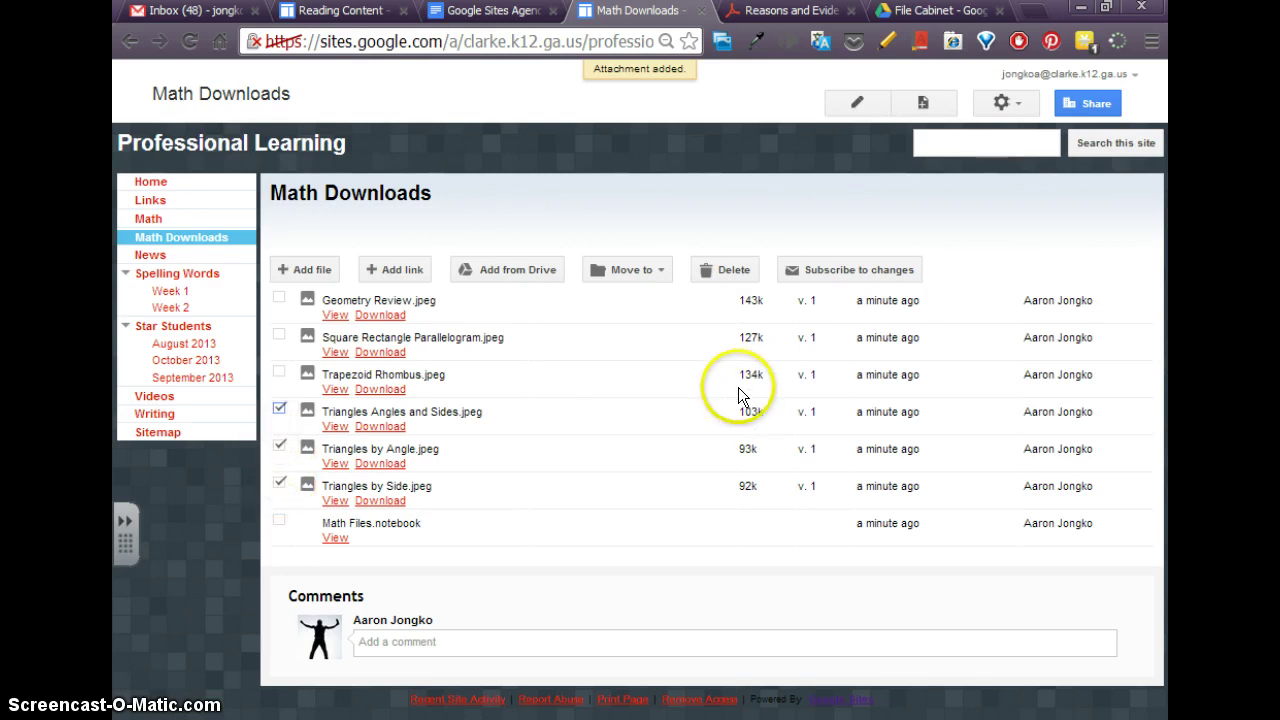
left_click(662, 276)
left_click(670, 292)
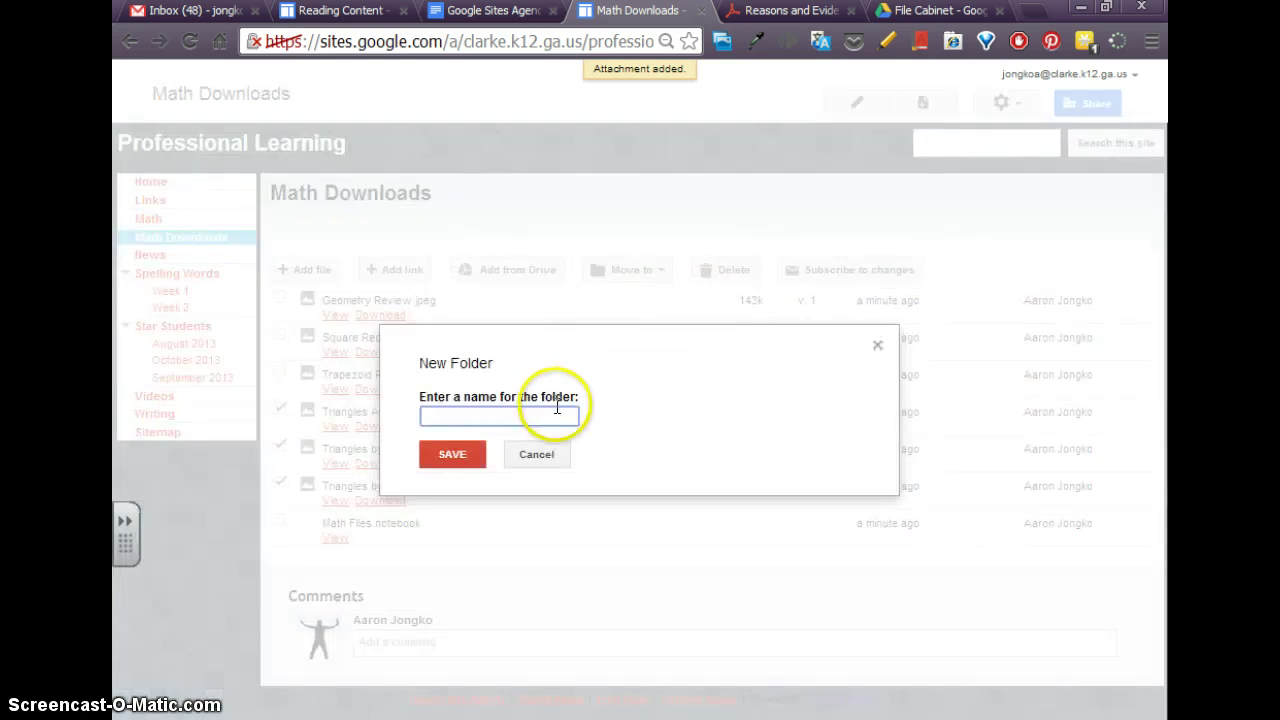
type("Triangles")
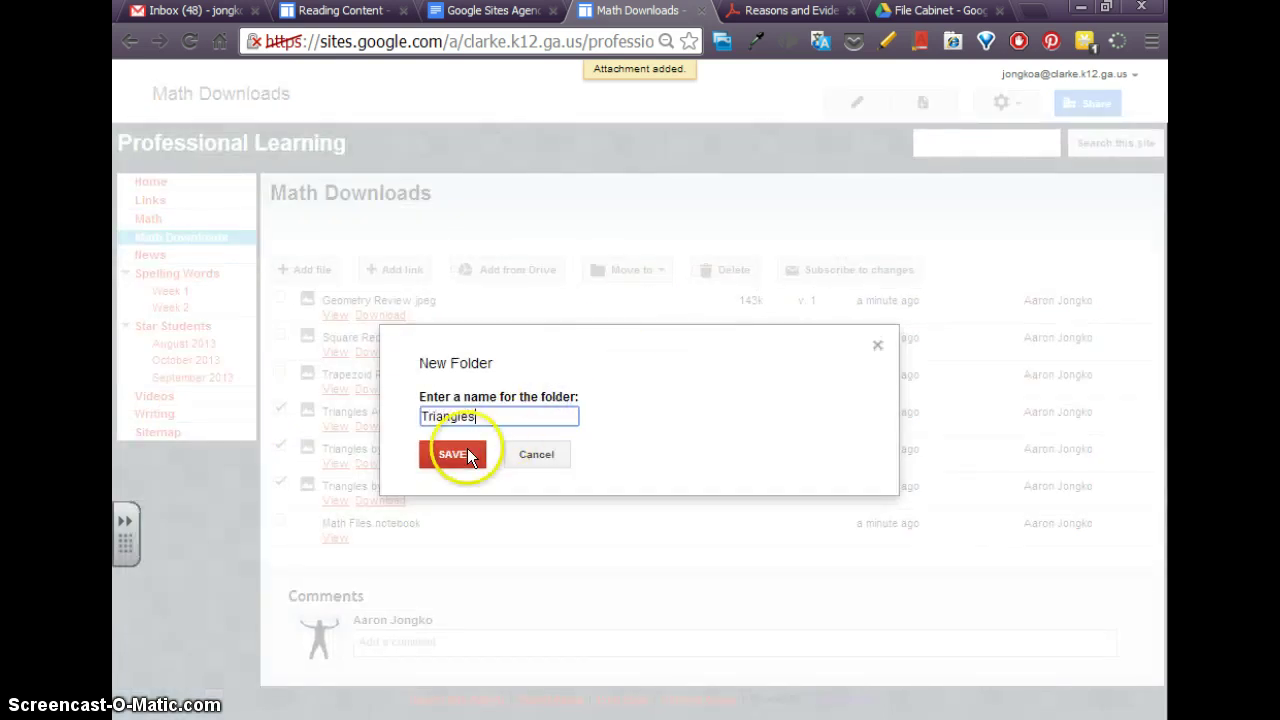
left_click(453, 454)
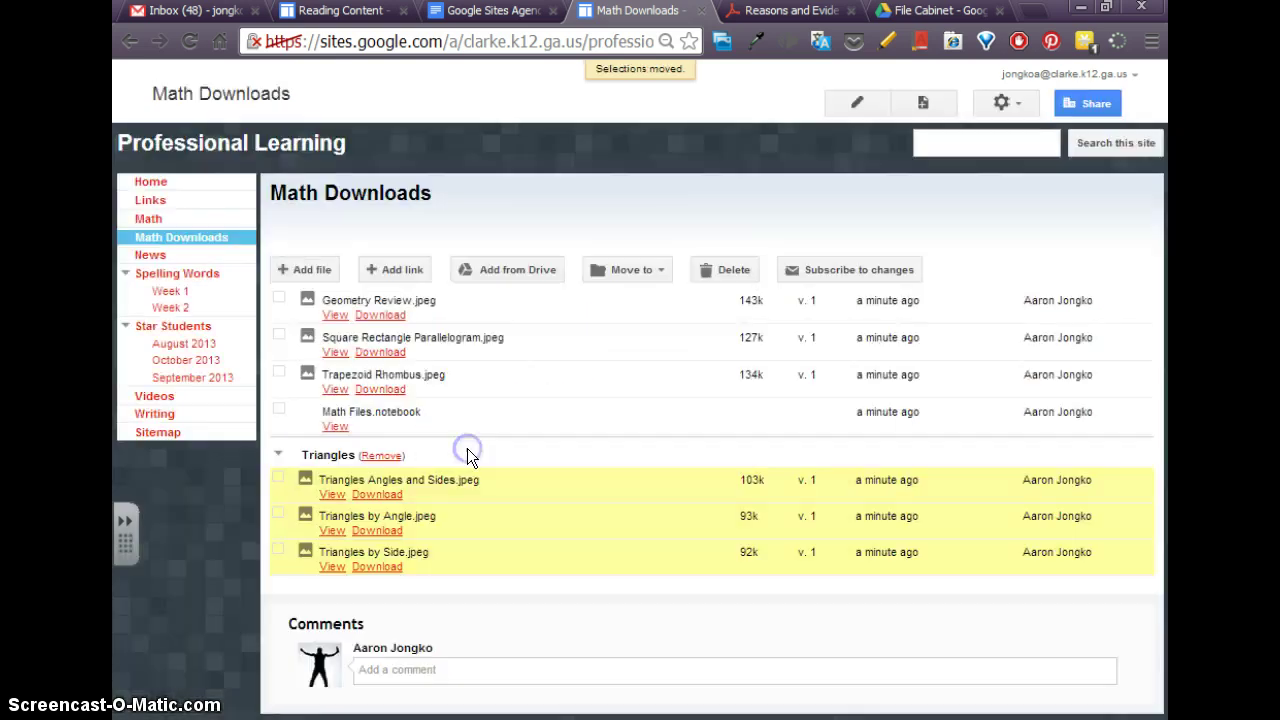
left_click(279, 456)
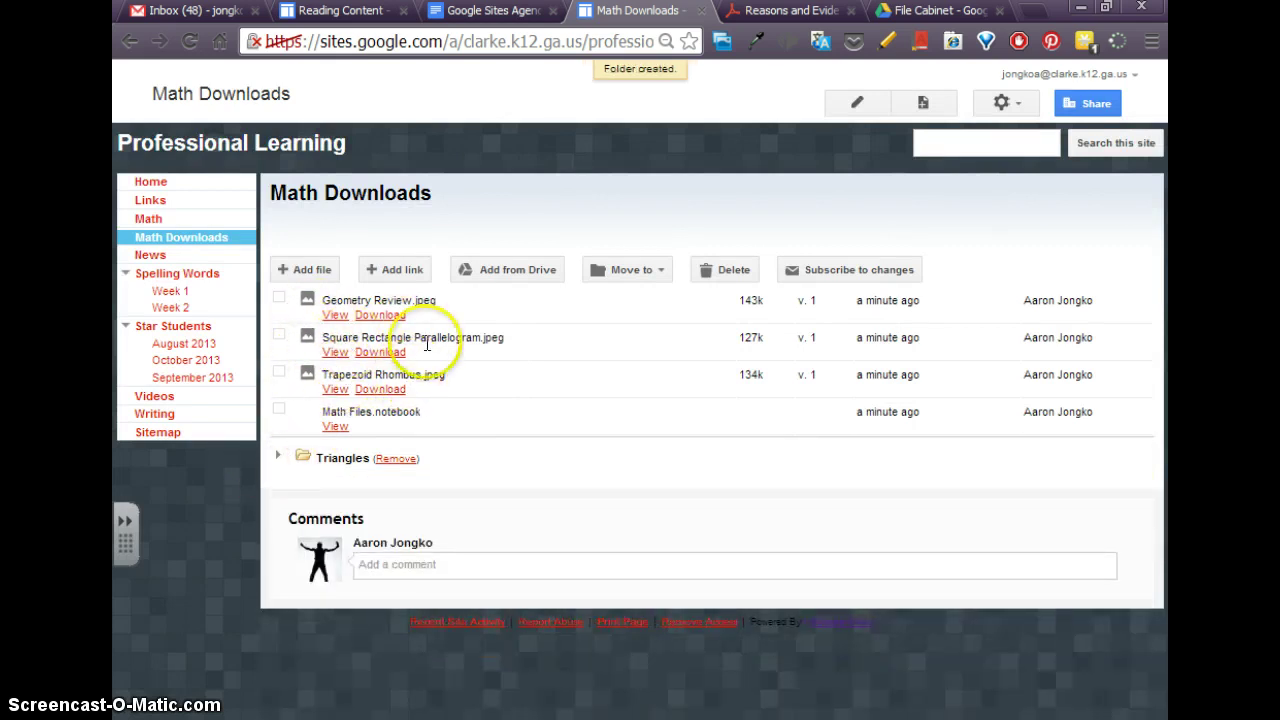
Move Square Rectangle Parallelogram.jpeg and Trapezoid Rhombus.jpeg into a new folder named "Quadrilaterals" and collapse that folder
left_click(279, 335)
left_click(279, 371)
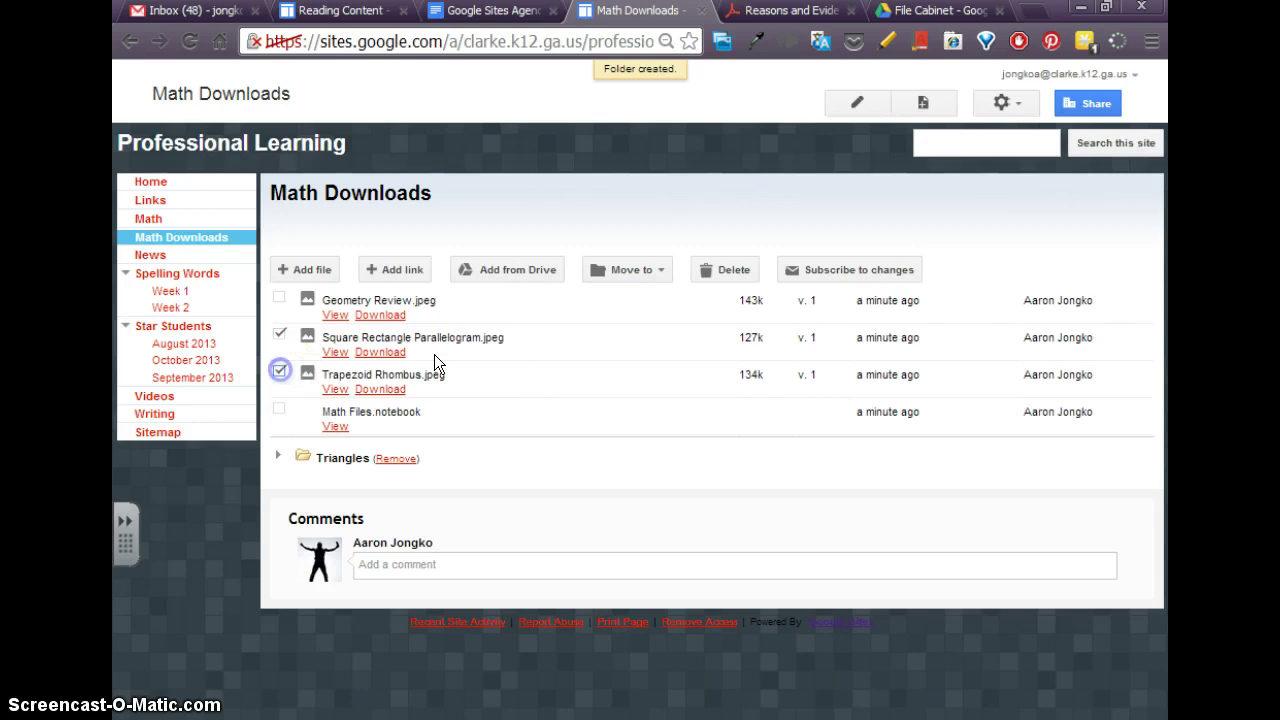
left_click(650, 270)
left_click(645, 297)
left_click(511, 422)
type("Quadrilaterals")
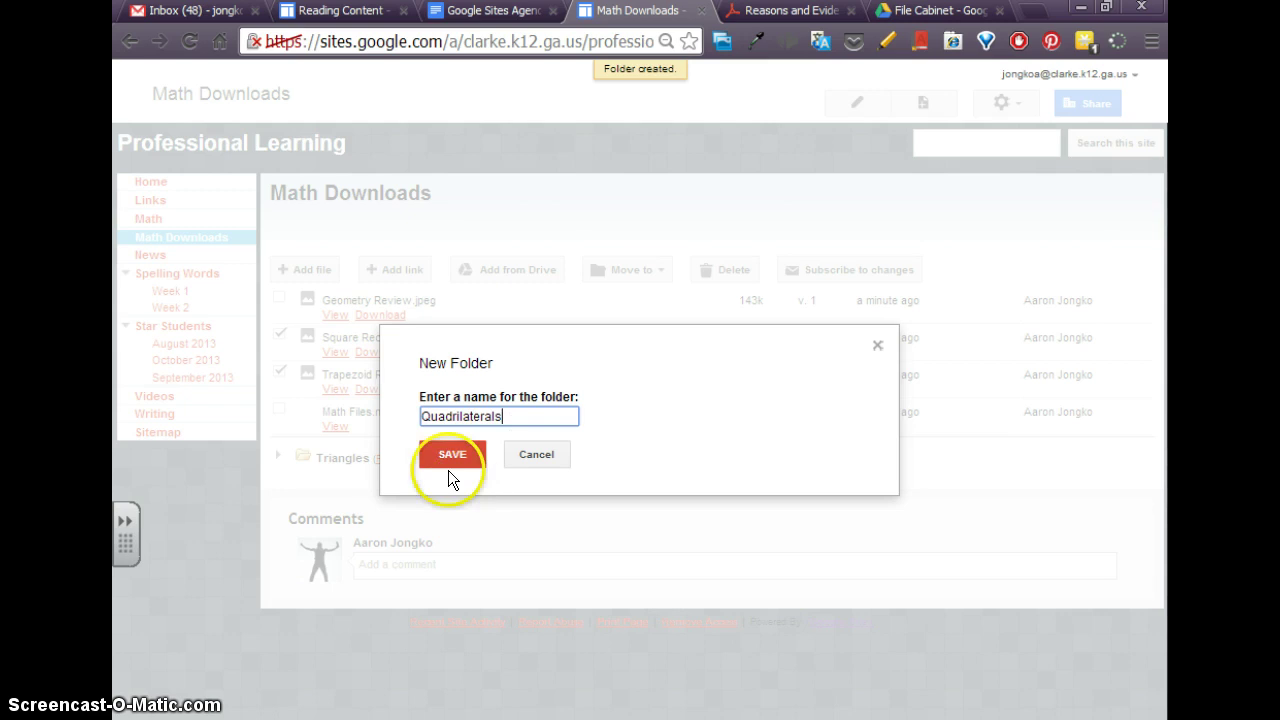
left_click(445, 454)
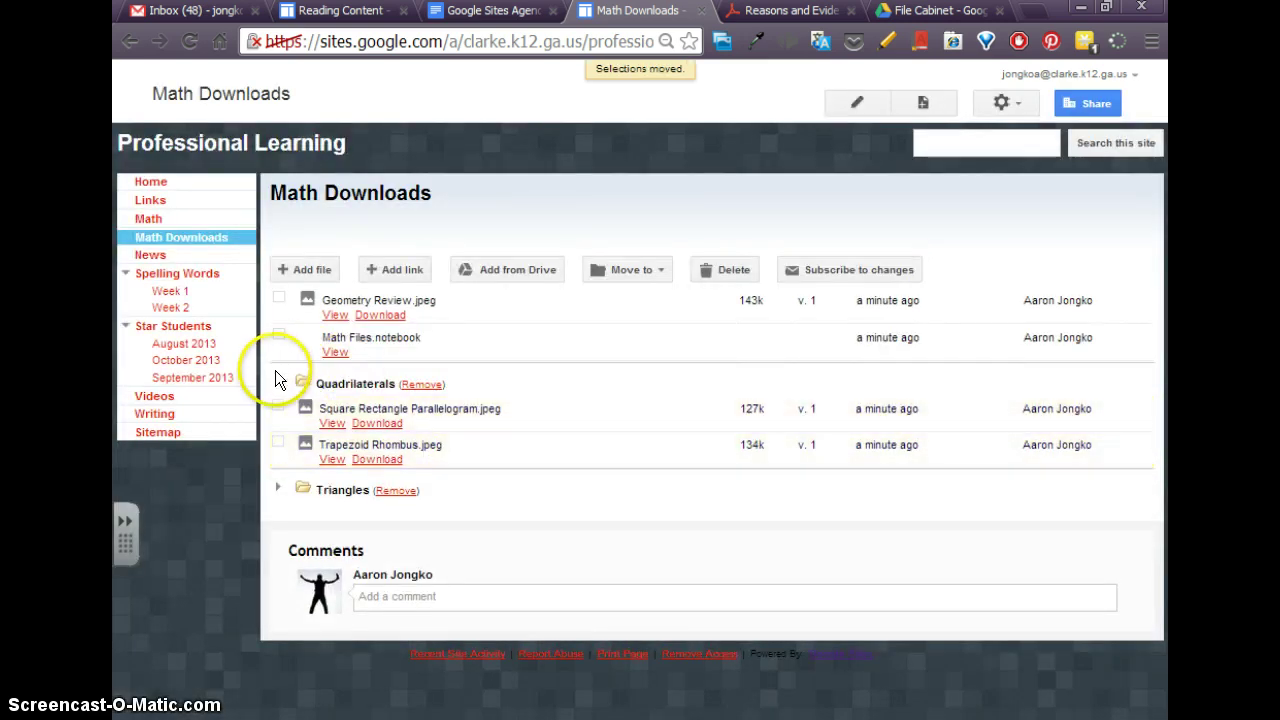
left_click(277, 382)
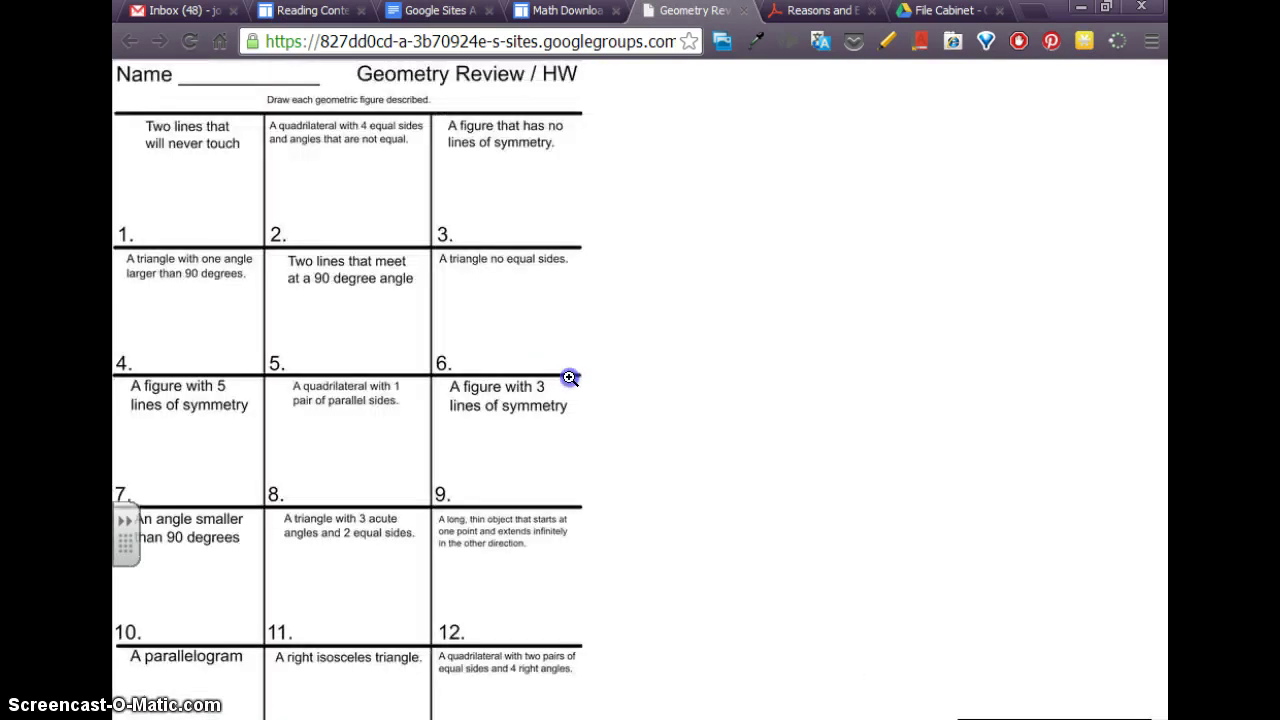
View Geometry Review.jpeg and Math Files.notebook from the file list, closing each to return to the Math Downloads page
left_click(742, 10)
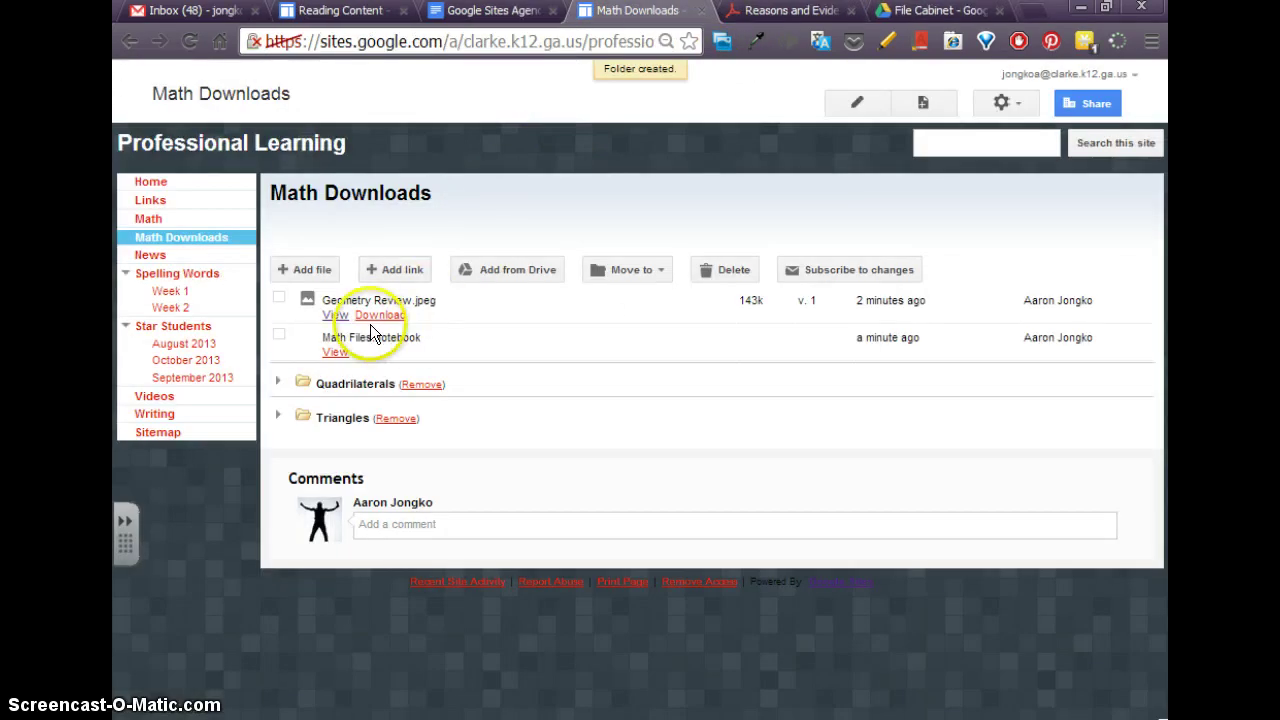
left_click(372, 318)
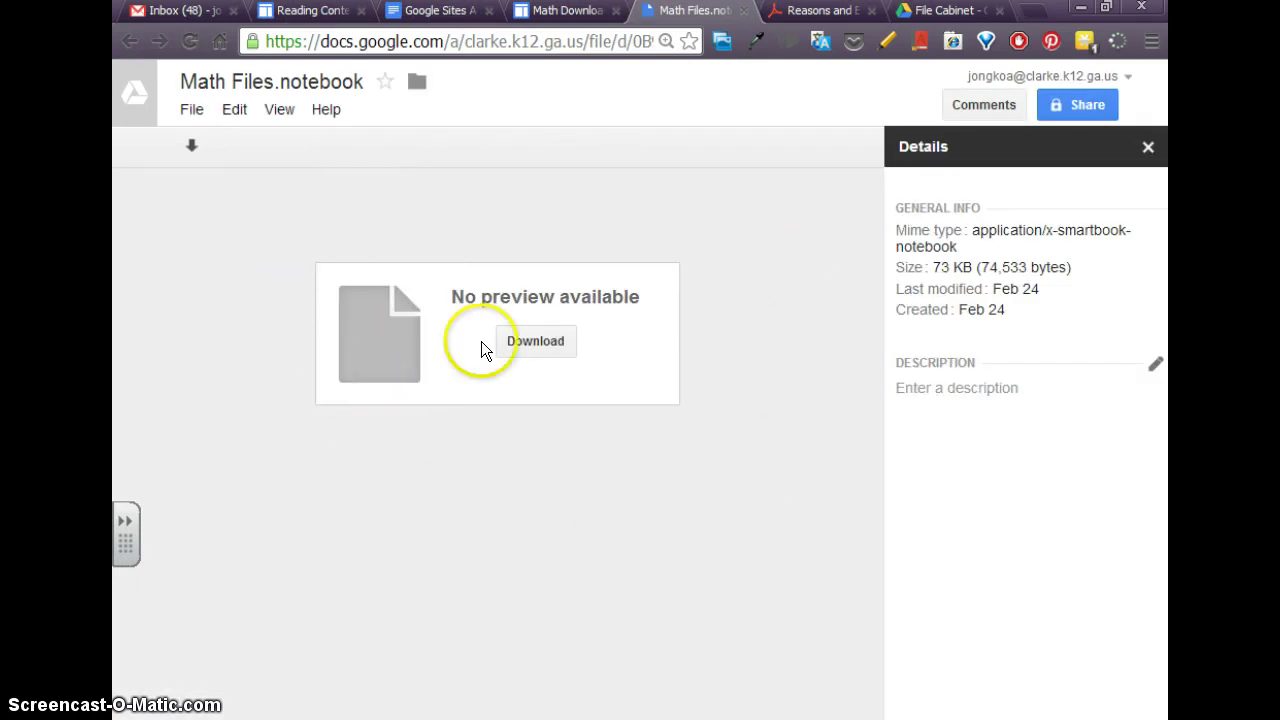
left_click(744, 11)
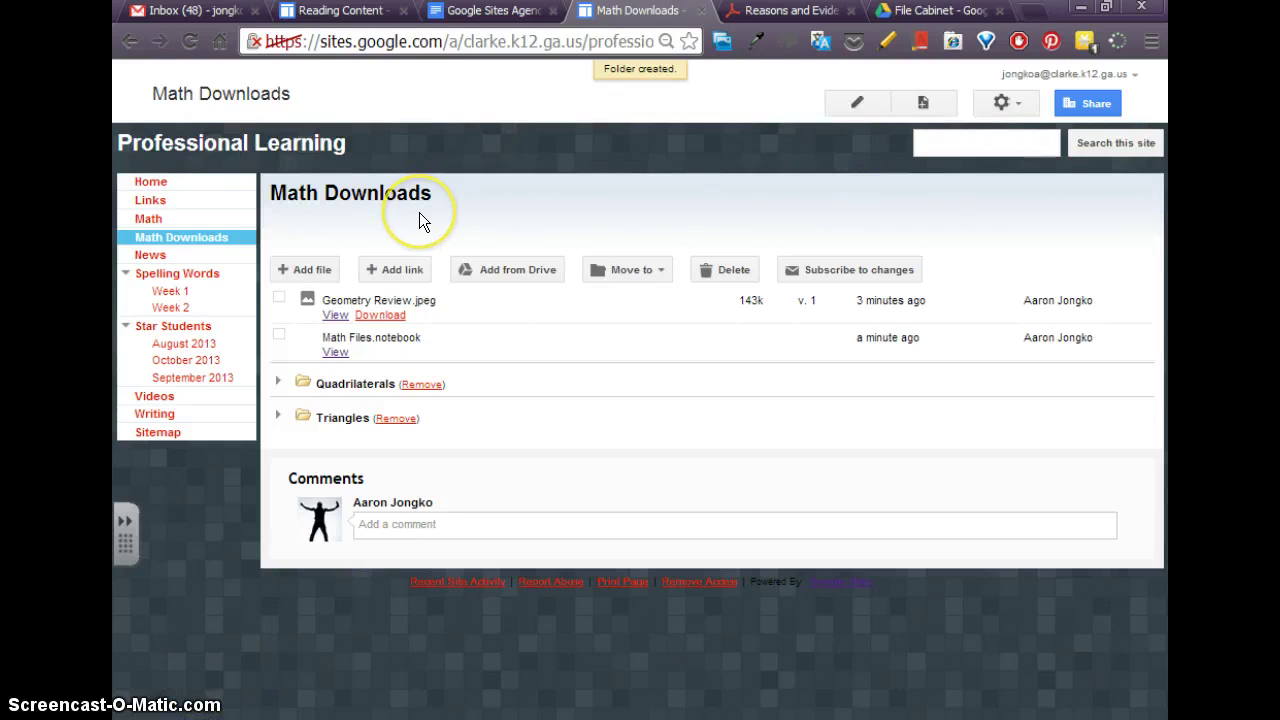
Create a top-level page named "Reading Downloads" using the File Cabinet template
left_click(933, 104)
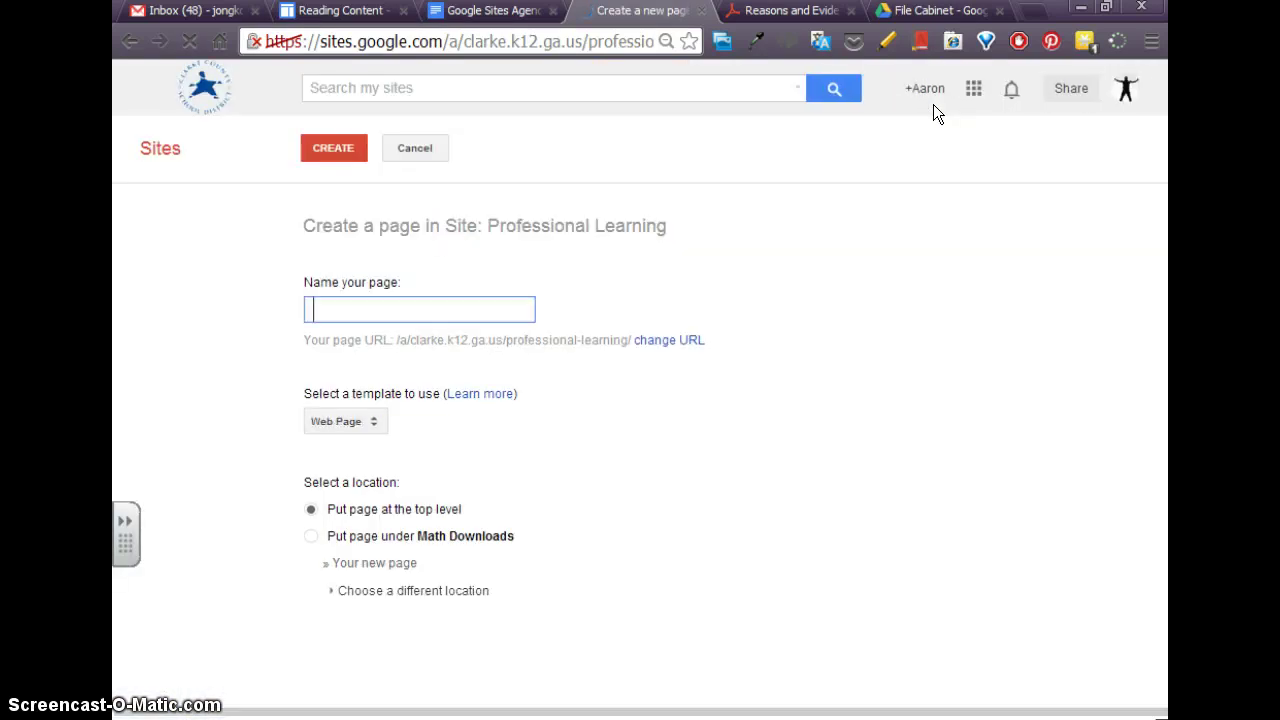
left_click(300, 307)
type("Reading Downloads")
left_click(353, 420)
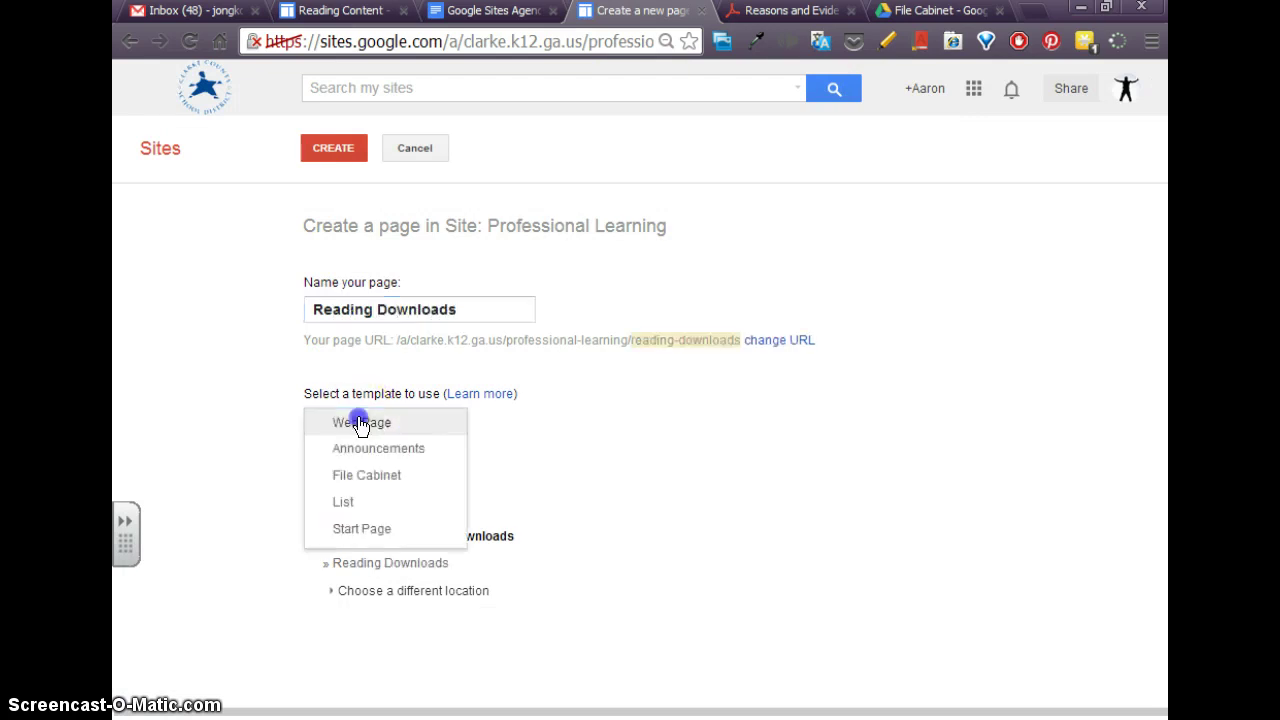
left_click(385, 474)
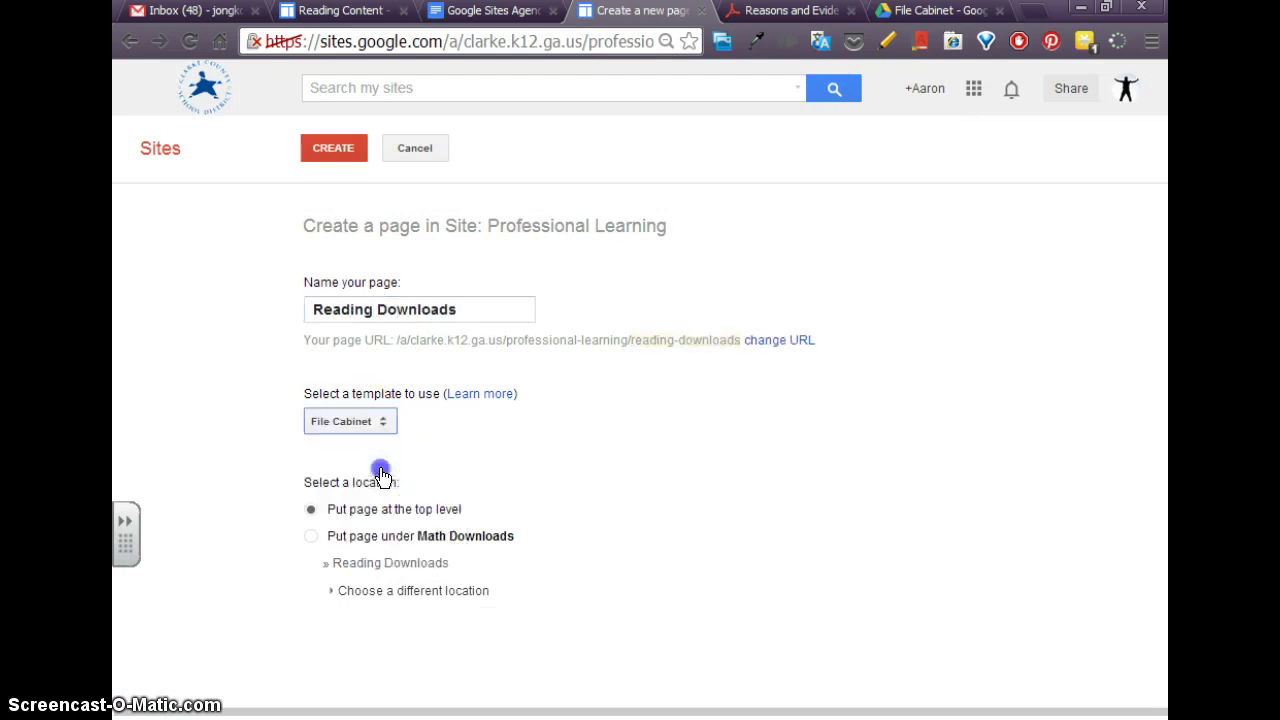
left_click(343, 148)
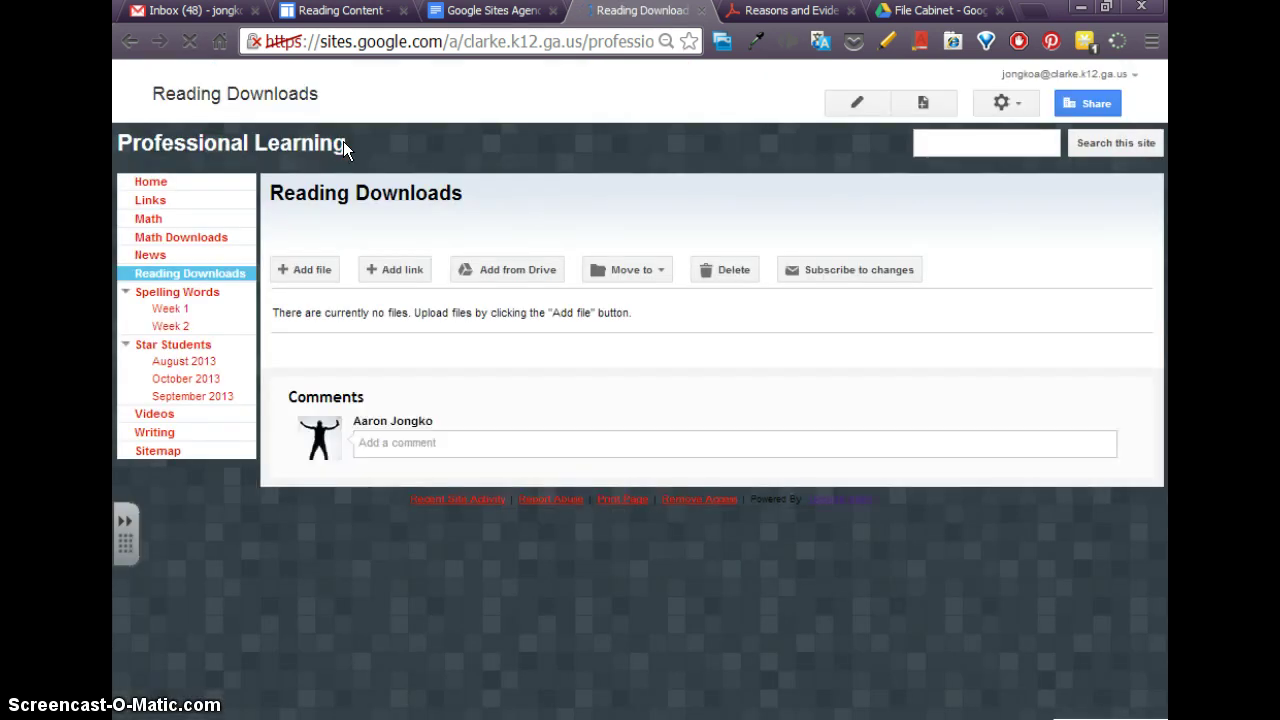
Add five previously selected Drive PDFs to Reading Downloads: three Reasons and Evidence activities and two 1st & 2nd Hand Accounts activities
left_click(498, 276)
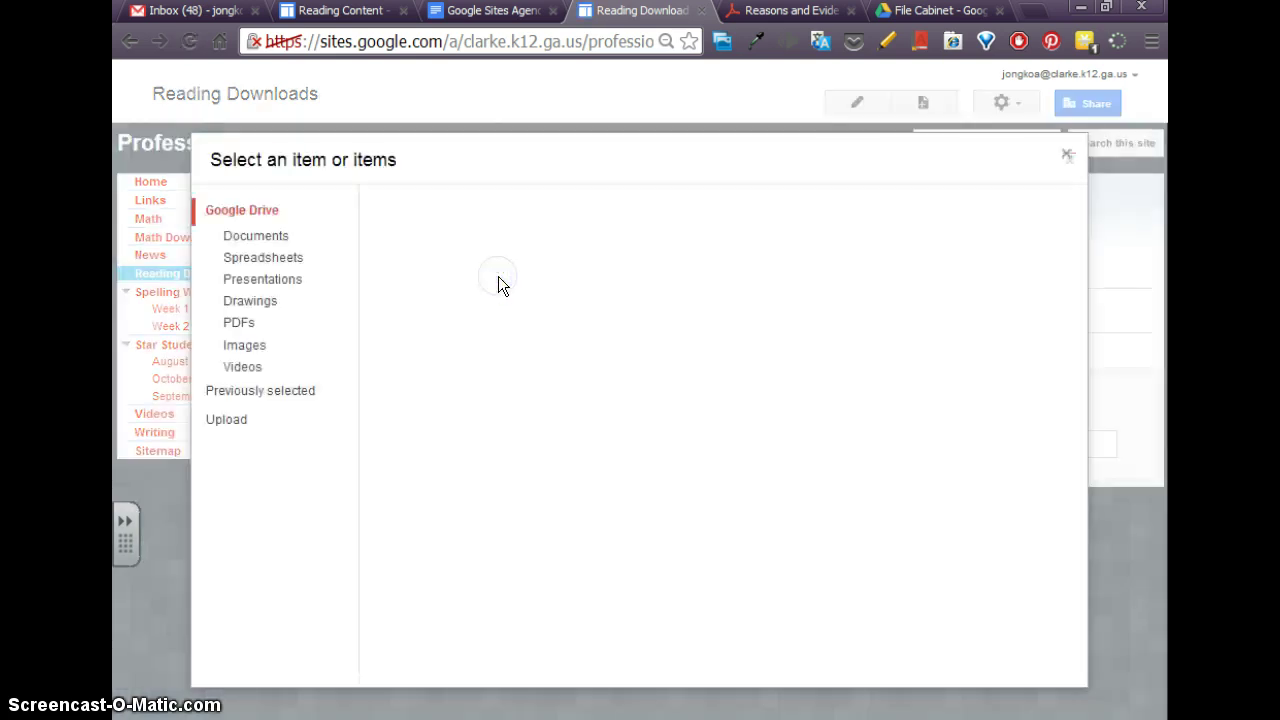
left_click(263, 391)
left_click(385, 229)
left_click(385, 257)
left_click(385, 286)
left_click(385, 315)
left_click(386, 344)
left_click(397, 654)
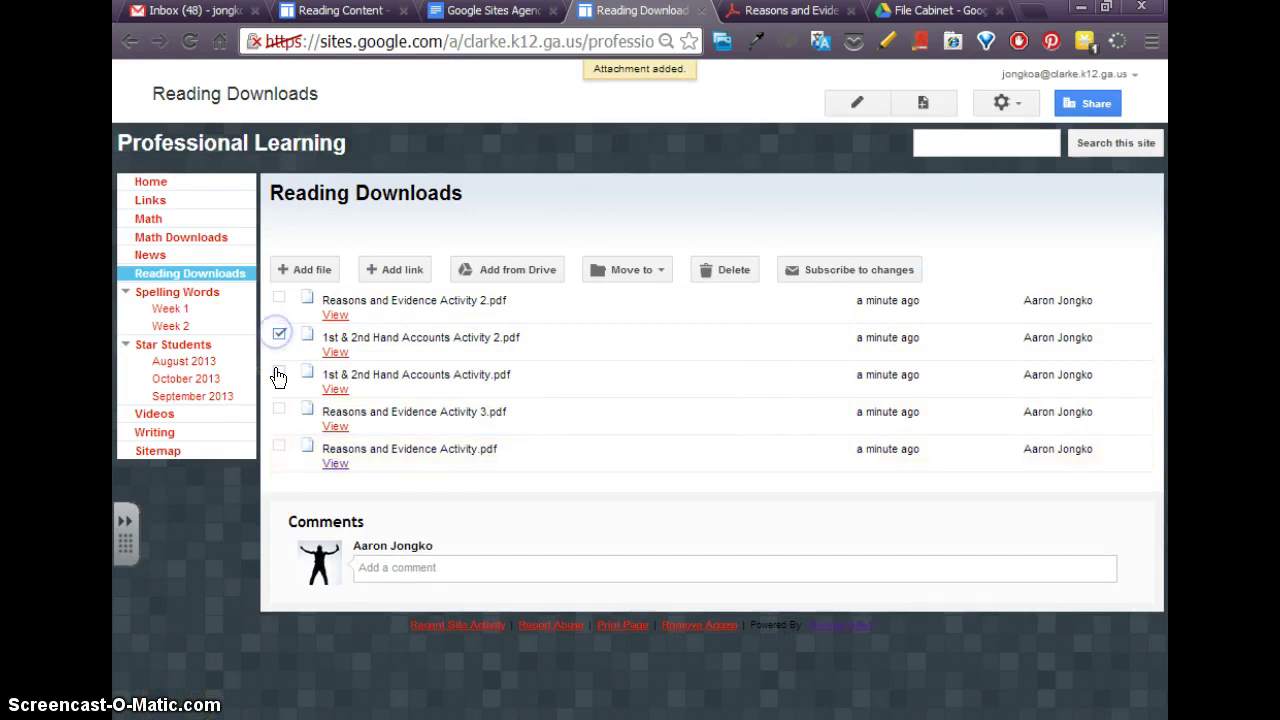
Move the two 1st & 2nd Hand Accounts Activity PDFs into a new folder named "1st & 2nd Hand Accounts"
left_click(279, 371)
left_click(632, 270)
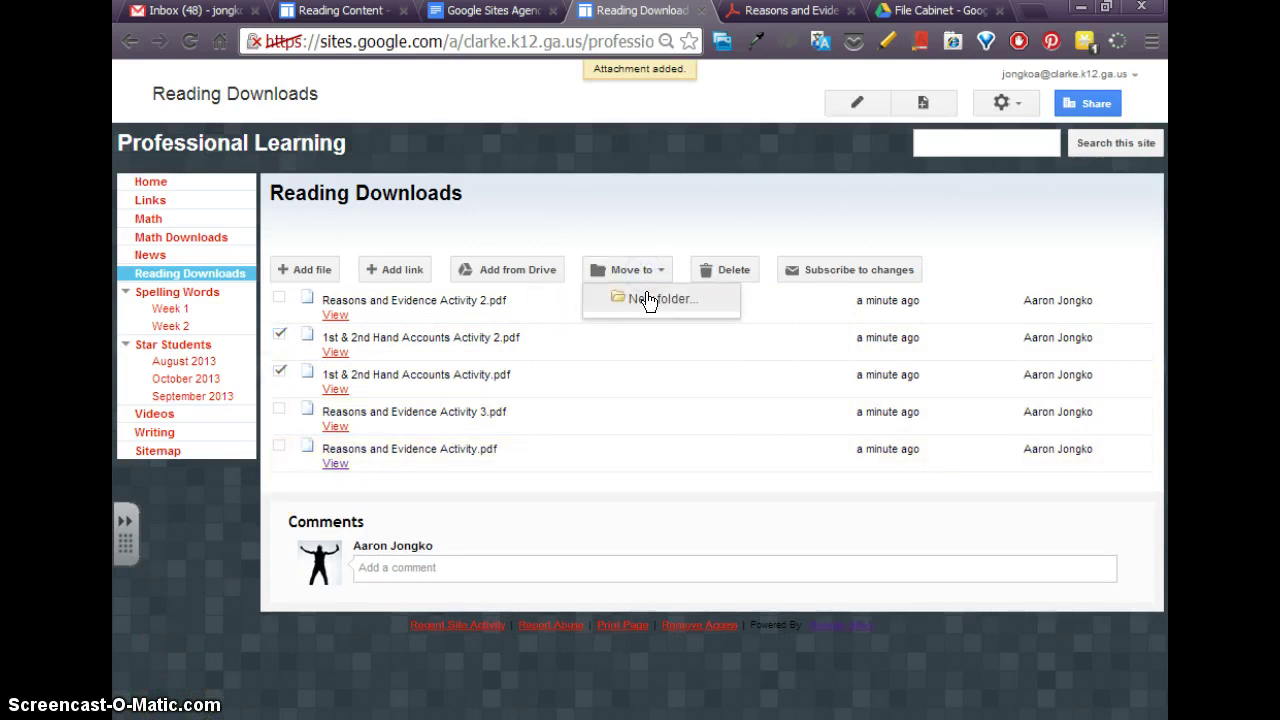
left_click(648, 298)
type("1st")
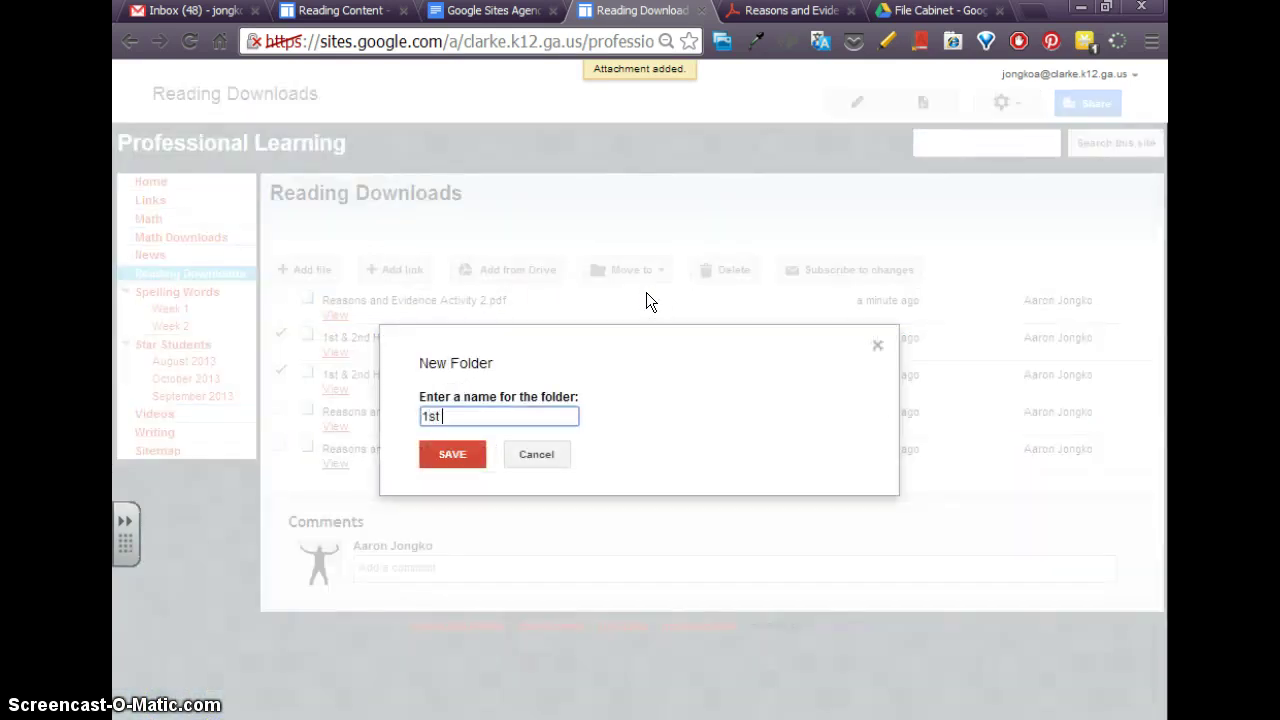
type(" & 2nd Hand Accounts")
left_click(500, 418)
left_click(446, 459)
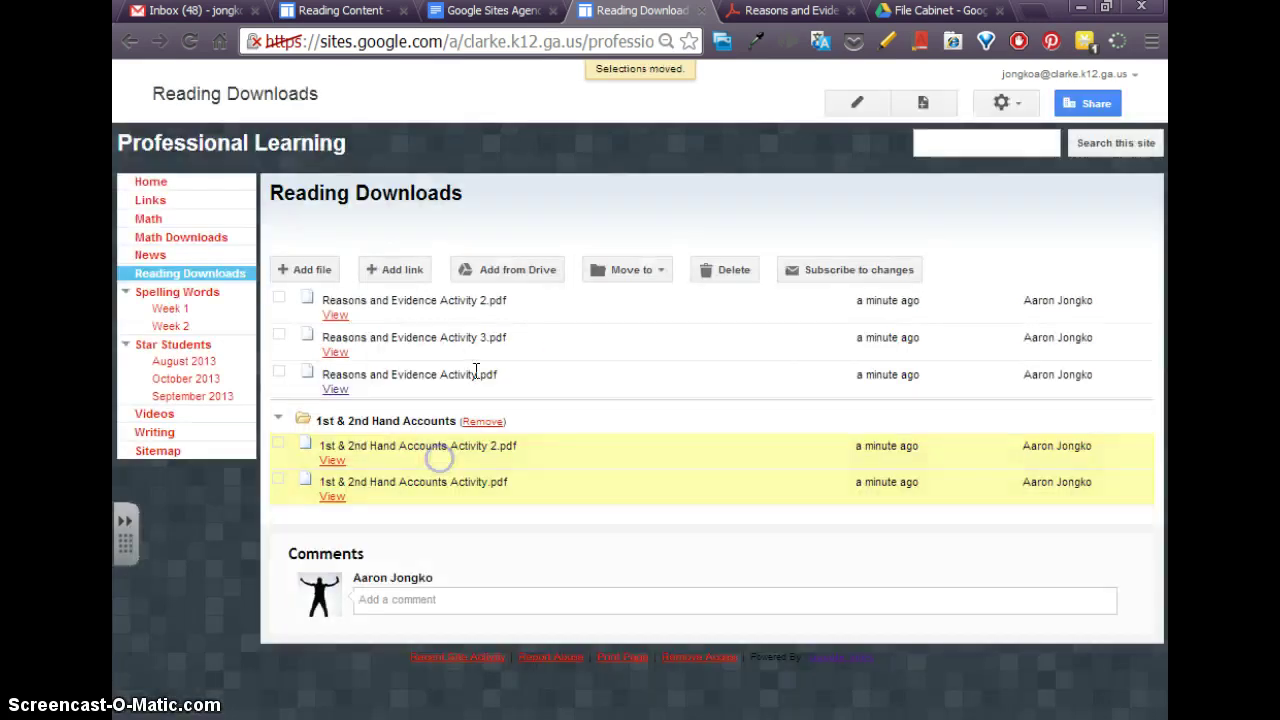
Move the three Reasons and Evidence Activity PDFs into a new folder named "Reasons and Evidence"
left_click(280, 301)
left_click(280, 334)
left_click(280, 371)
left_click(625, 270)
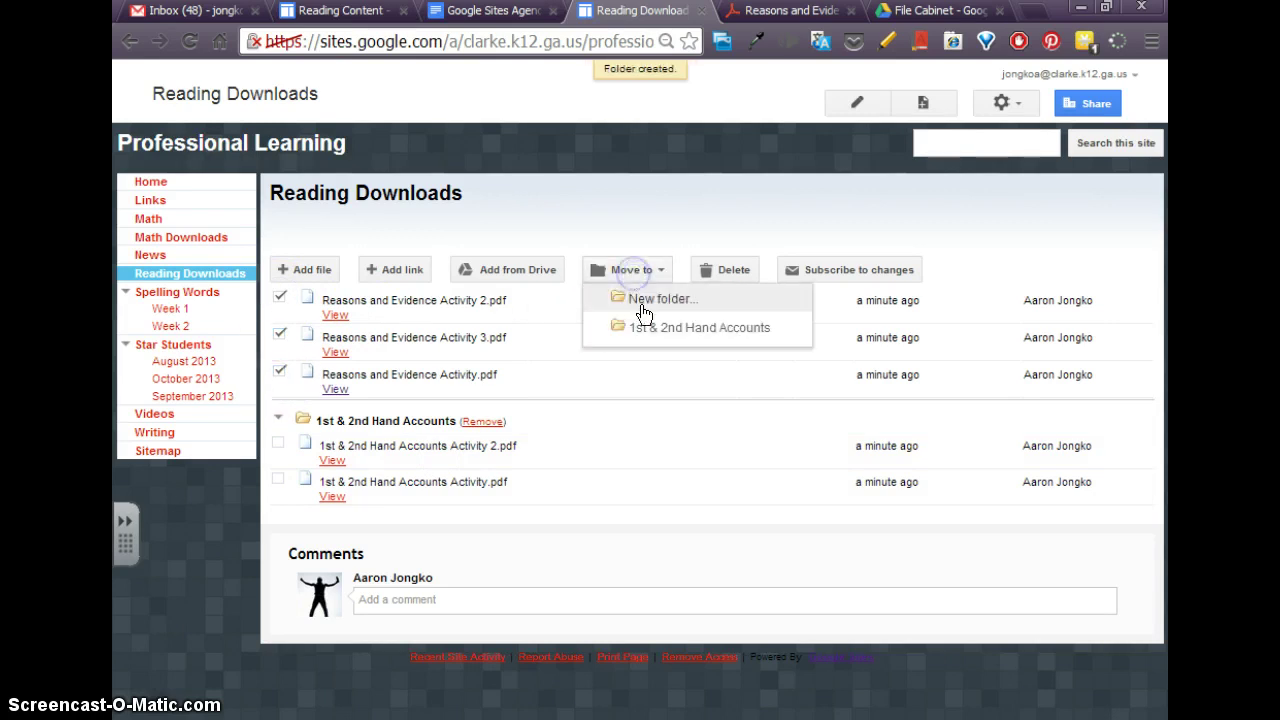
left_click(652, 299)
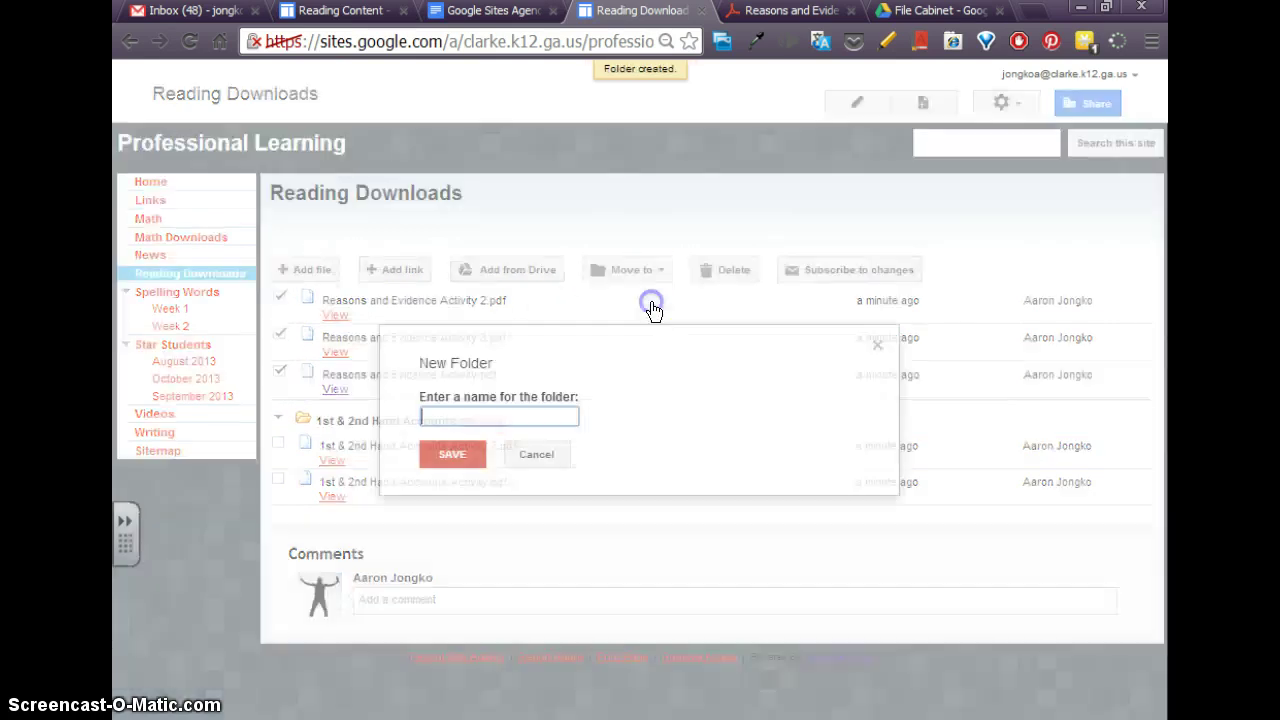
type("Reasons and E")
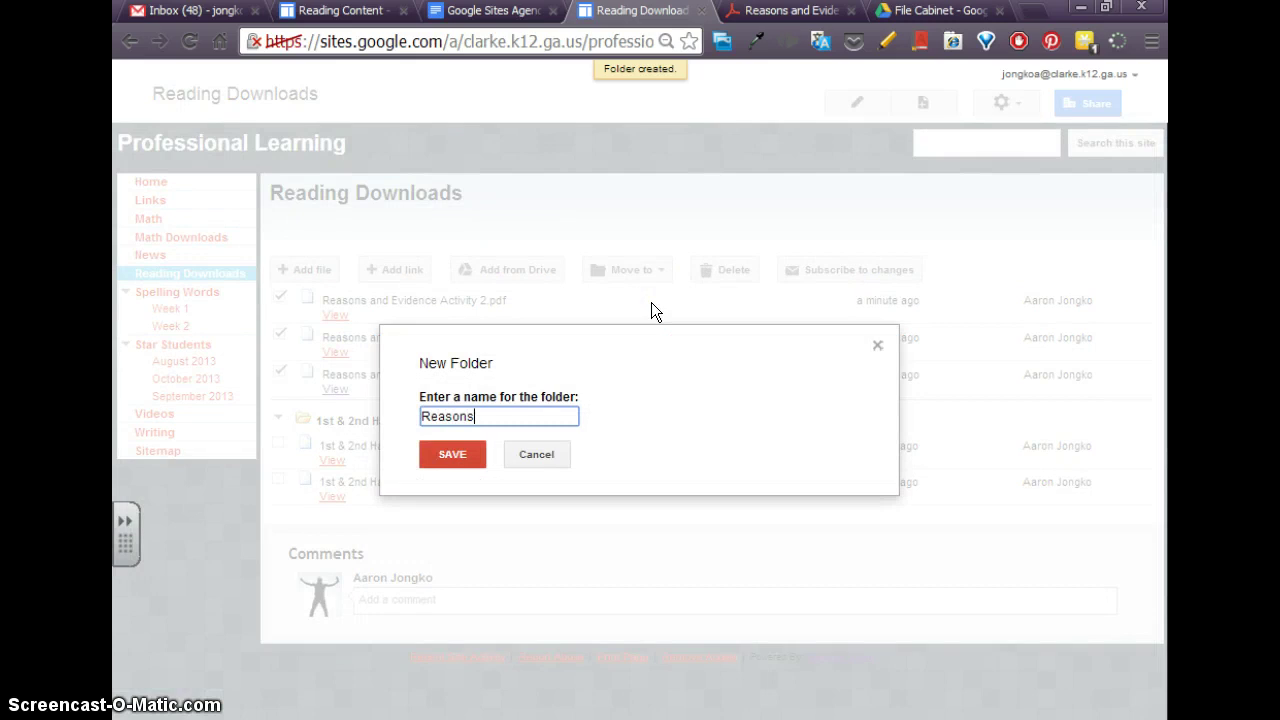
type("vidence")
left_click(477, 455)
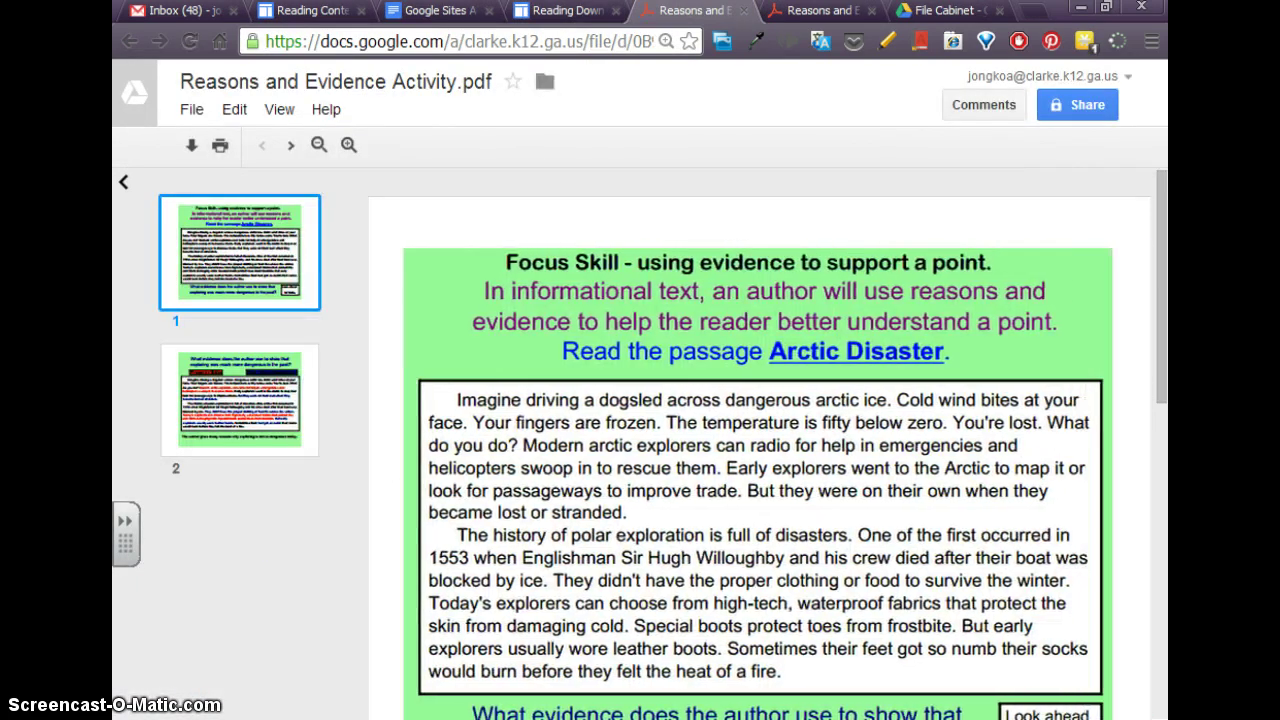
Look through both pages of Reasons and Evidence Activity.pdf, then close it to return to the Reading Downloads page
left_click_drag(1165, 310, 1168, 332)
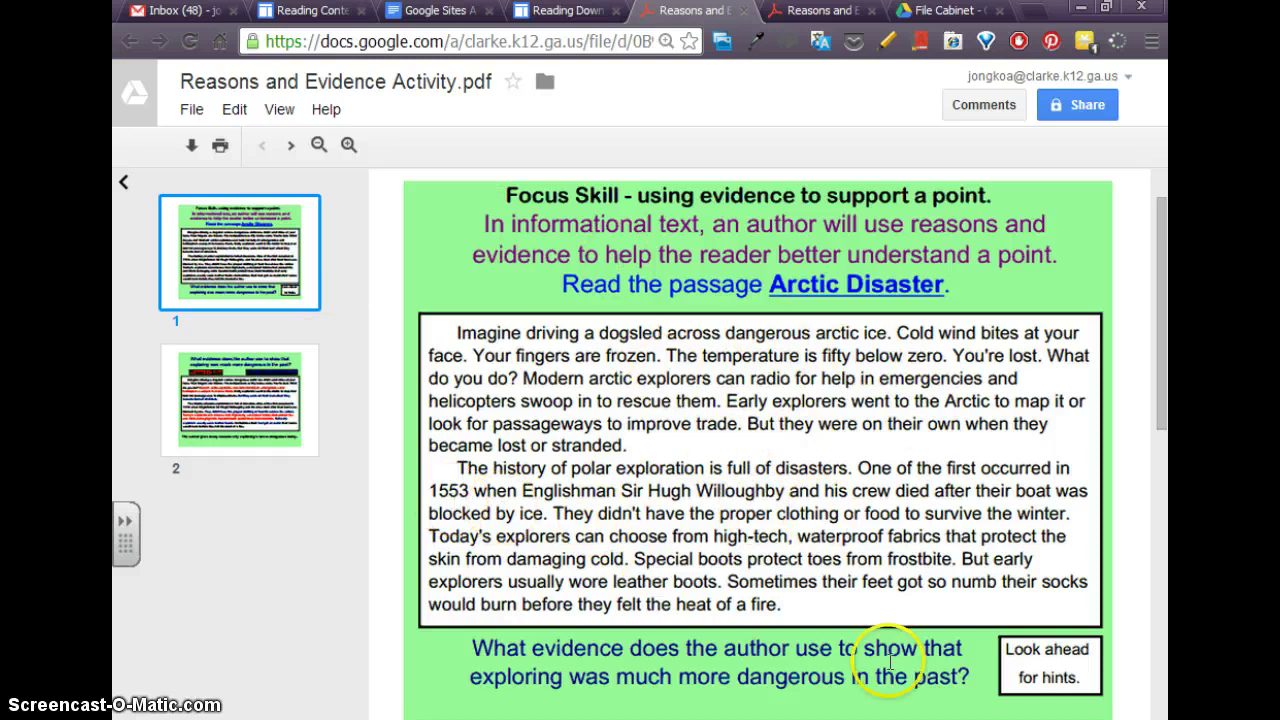
left_click(213, 392)
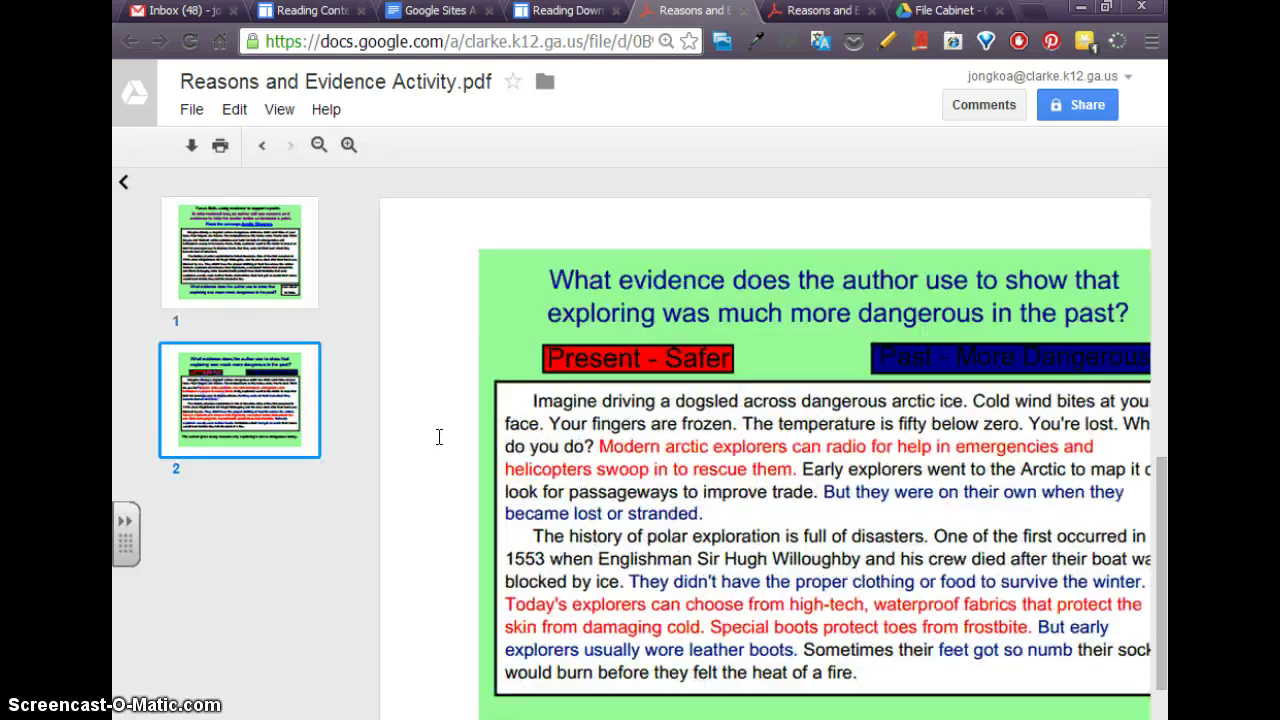
left_click(528, 471)
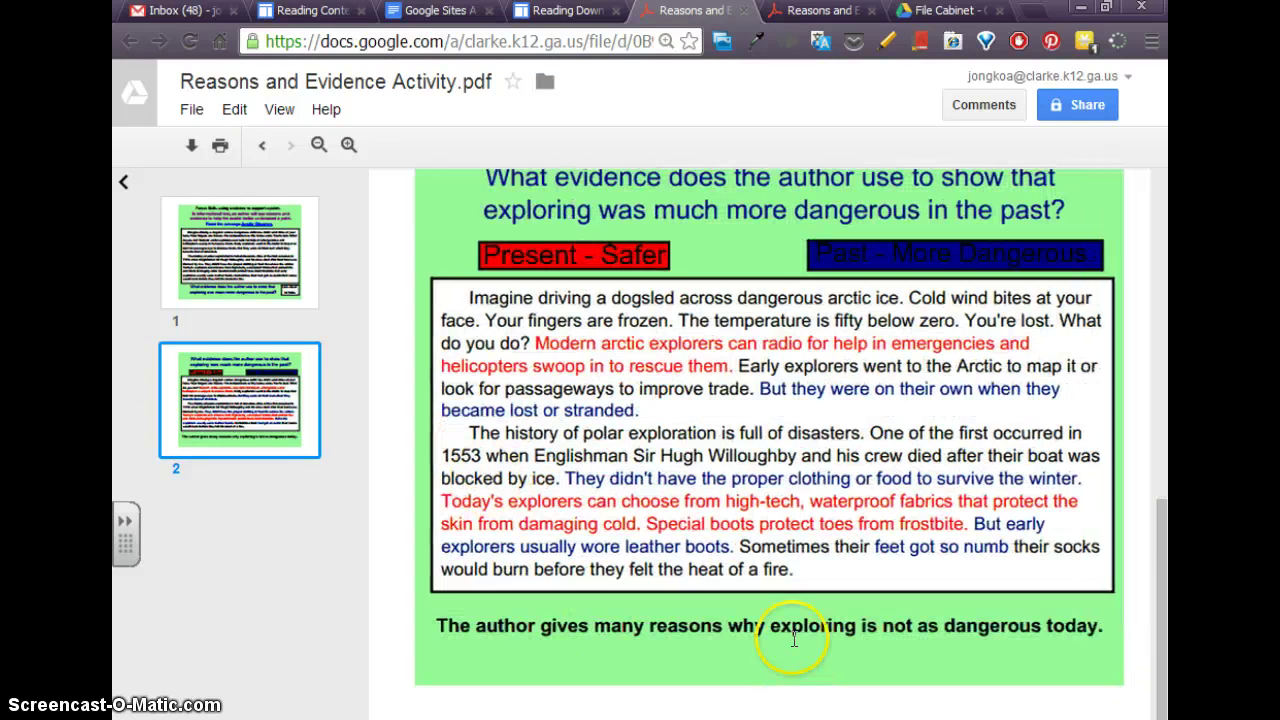
scroll(791, 634, "up", 1)
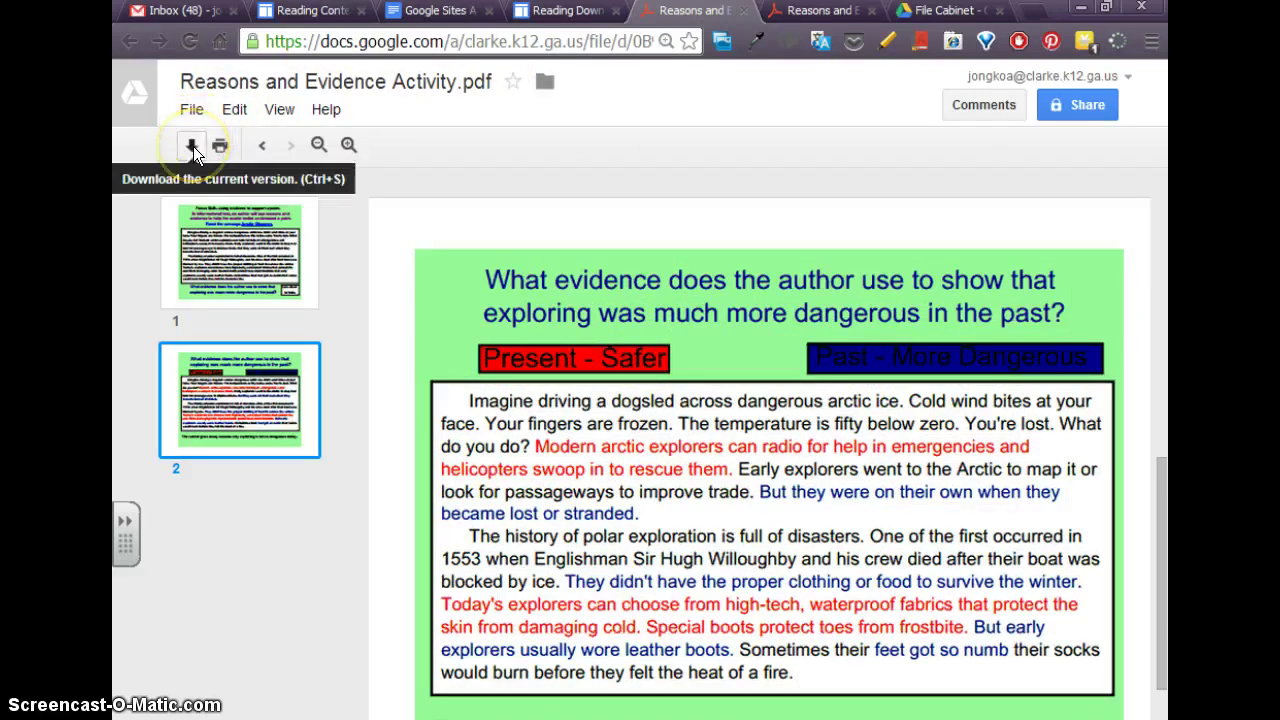
left_click(746, 12)
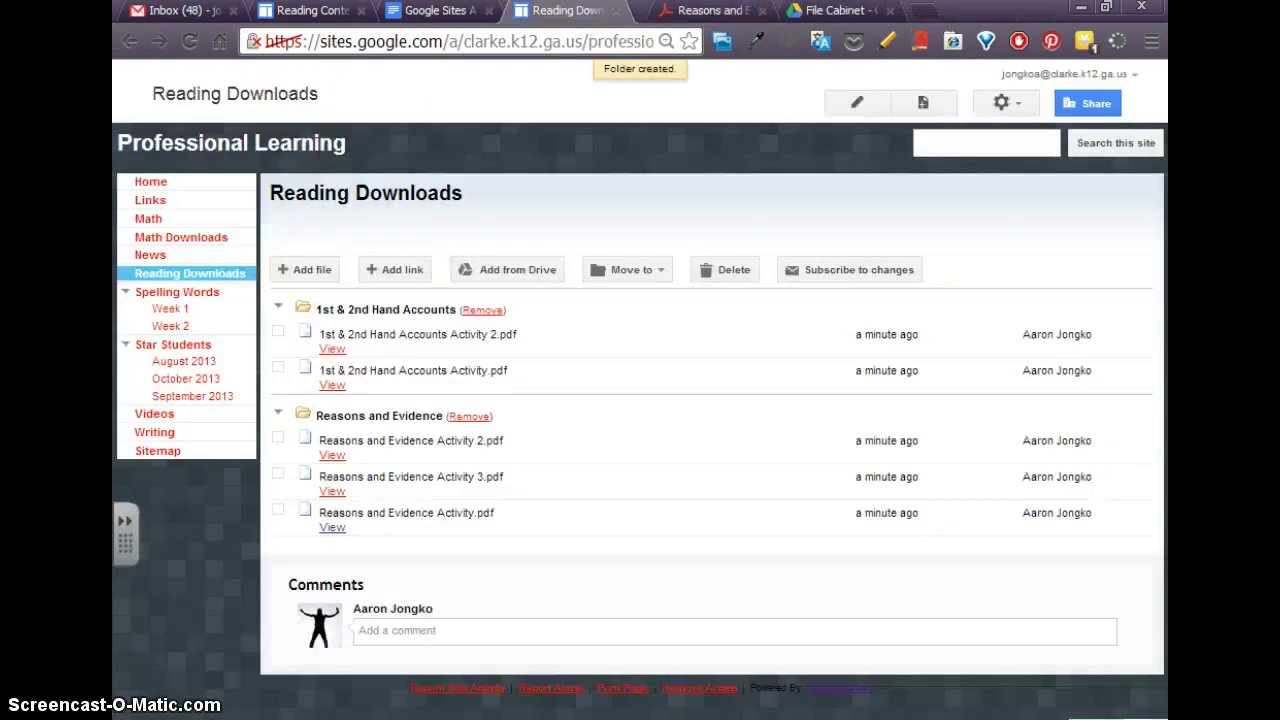
Collapse the Reasons and Evidence folder and the 1st & 2nd Hand Accounts folder on the Reading Downloads page
left_click(276, 414)
left_click(276, 308)
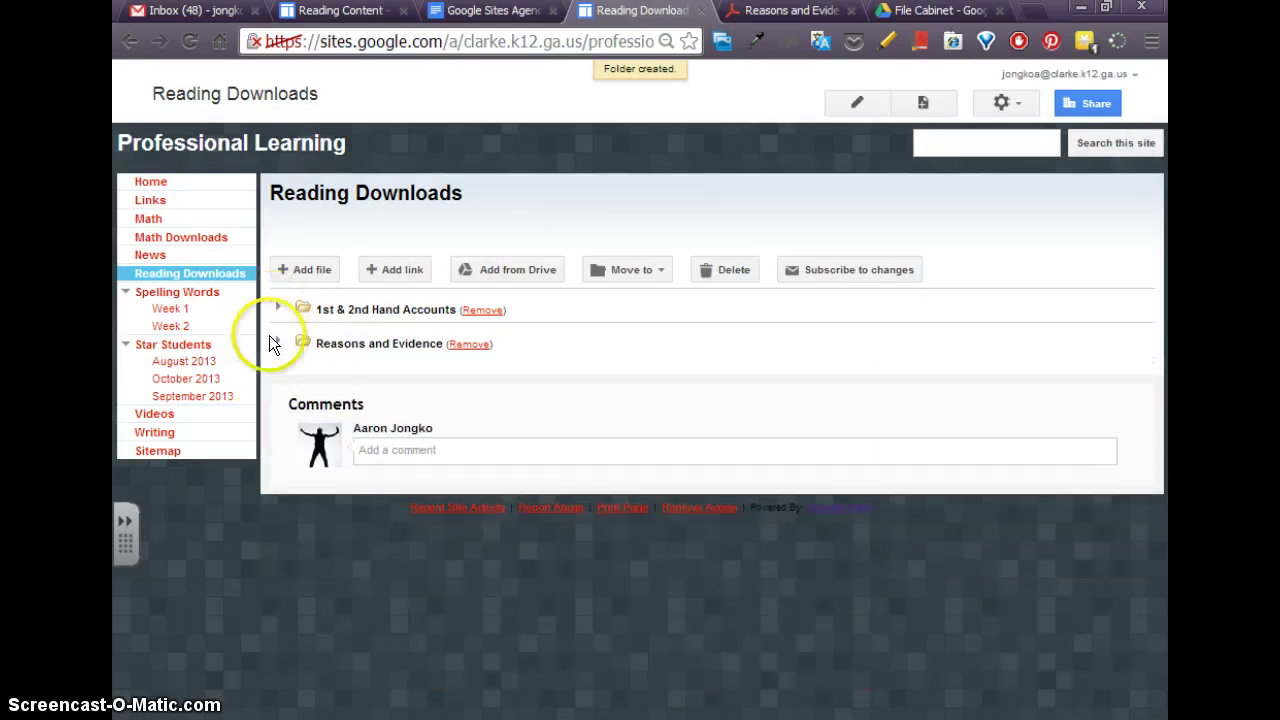